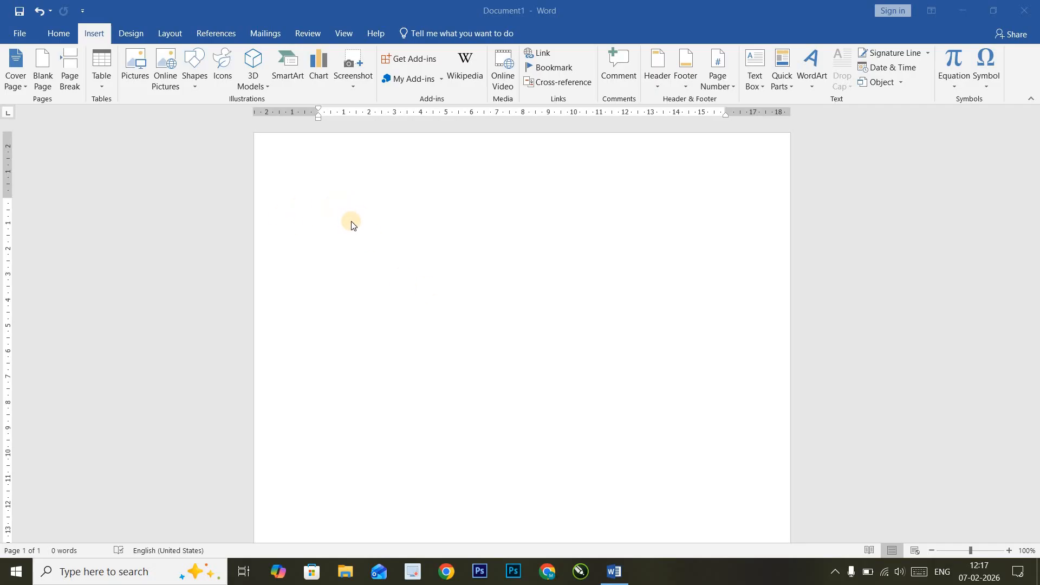
- Fill the blank page with =rand(100) sample paragraphs and scroll back to the top of page 1
left_click(388, 271)
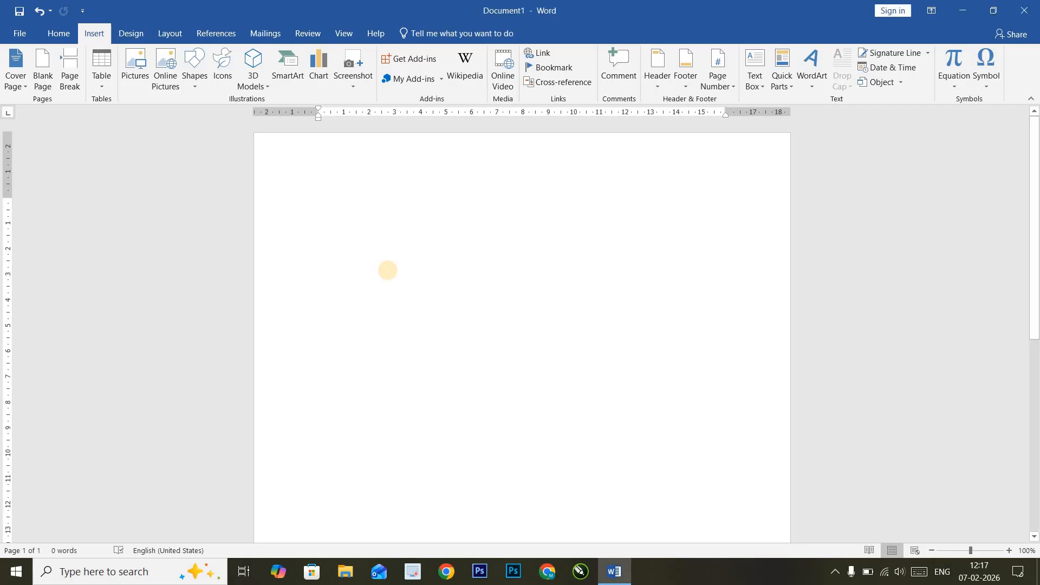
type("=")
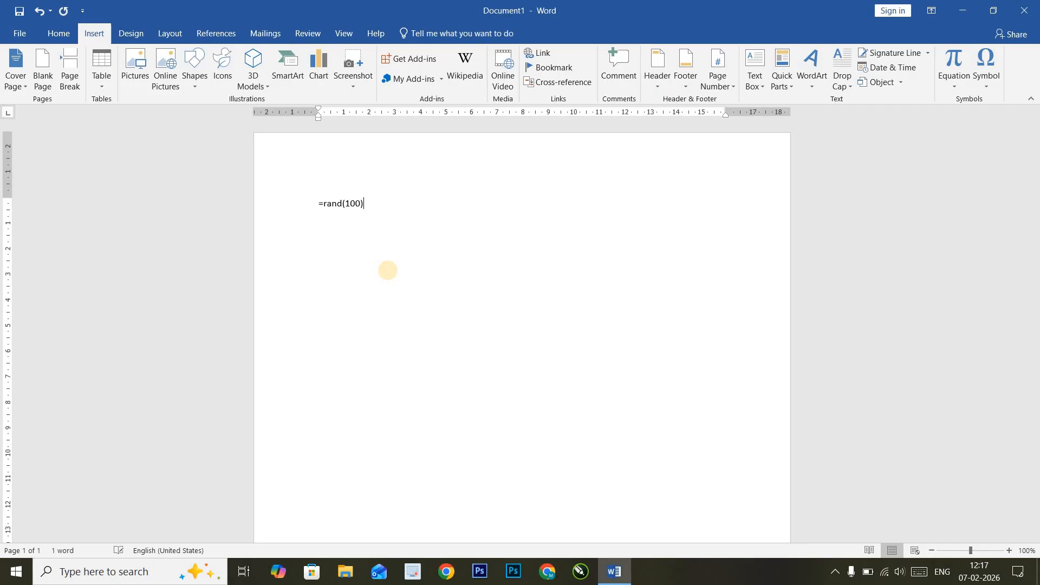
type("rand(100)")
key("Return")
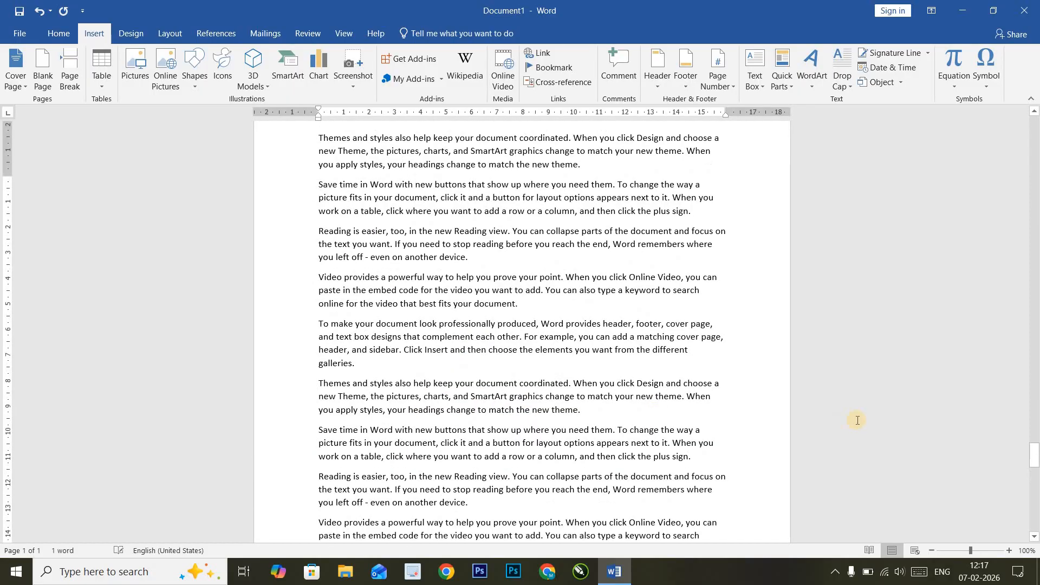
scroll(698, 406, "up", 20)
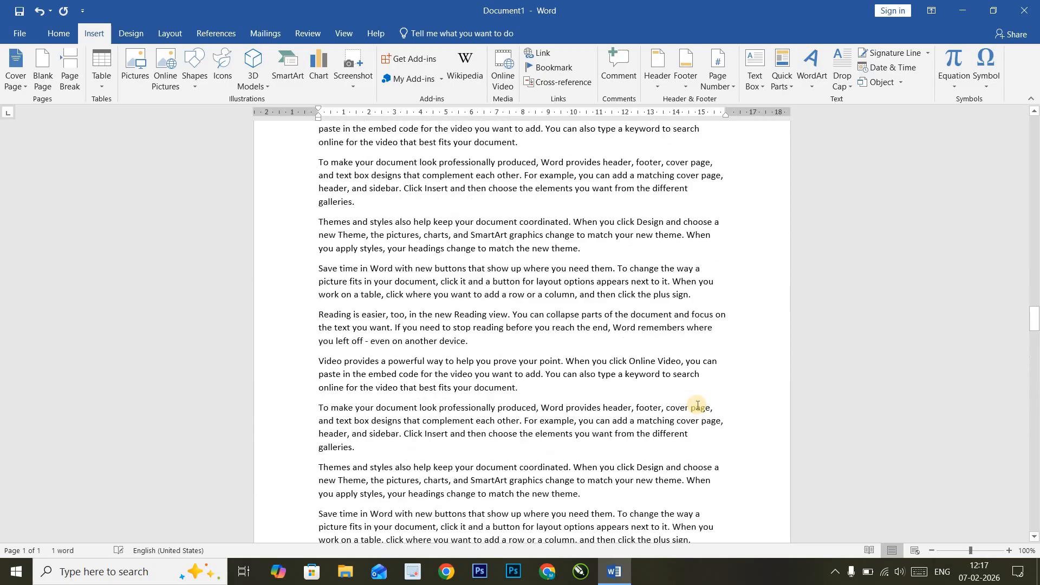
scroll(698, 406, "up", 20)
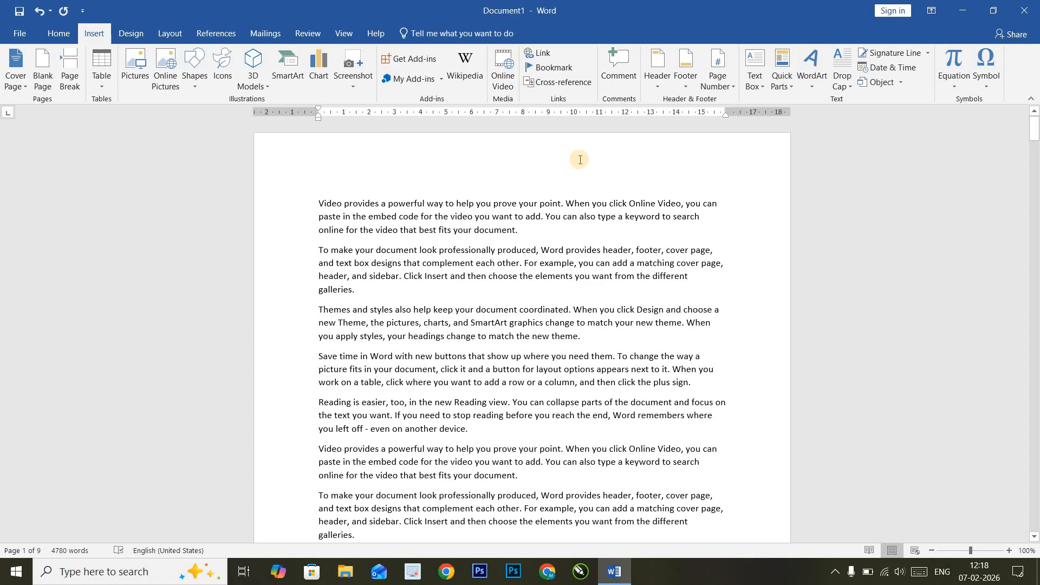
- Insert the Blank (Three Columns) header design and select its left placeholder
left_click(653, 83)
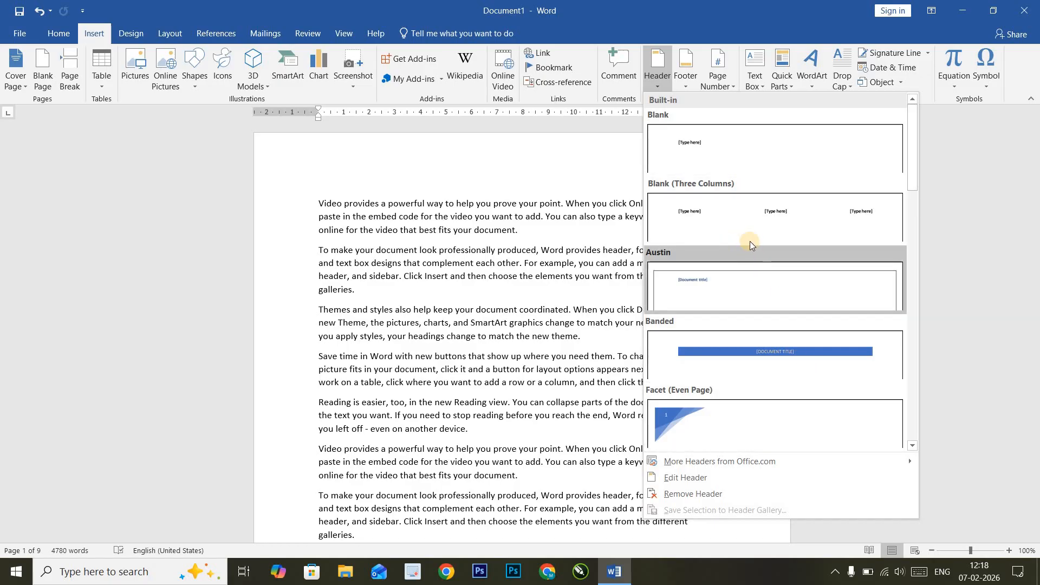
scroll(779, 350, "down", 3)
scroll(782, 348, "up", 3)
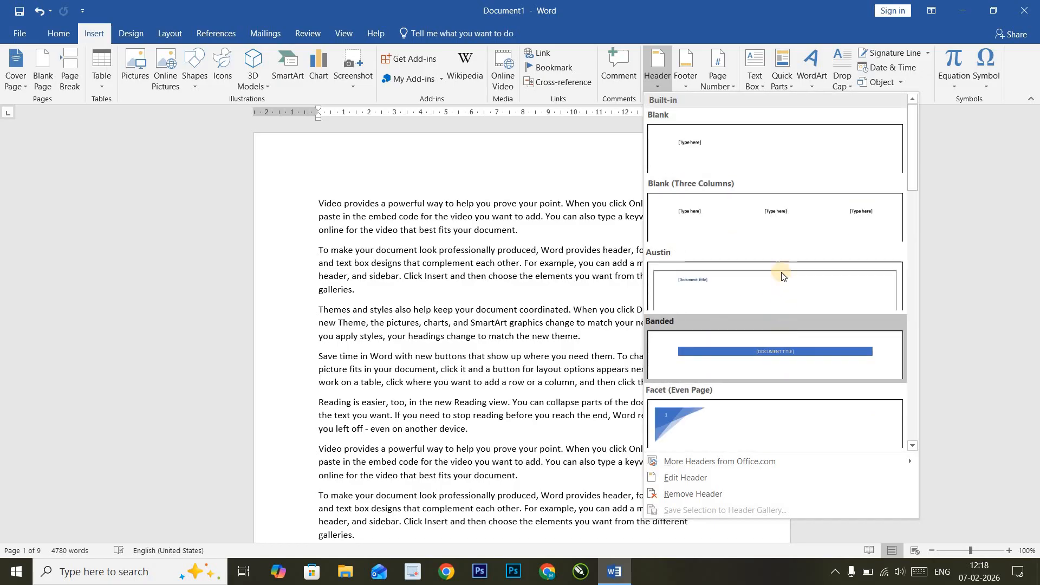
left_click(776, 217)
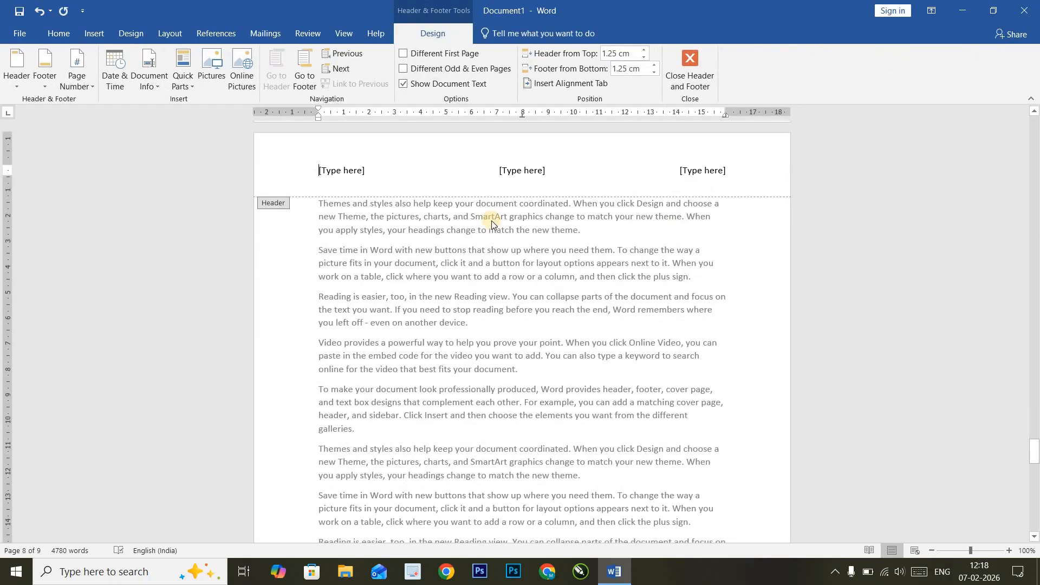
scroll(345, 254, "up", 2)
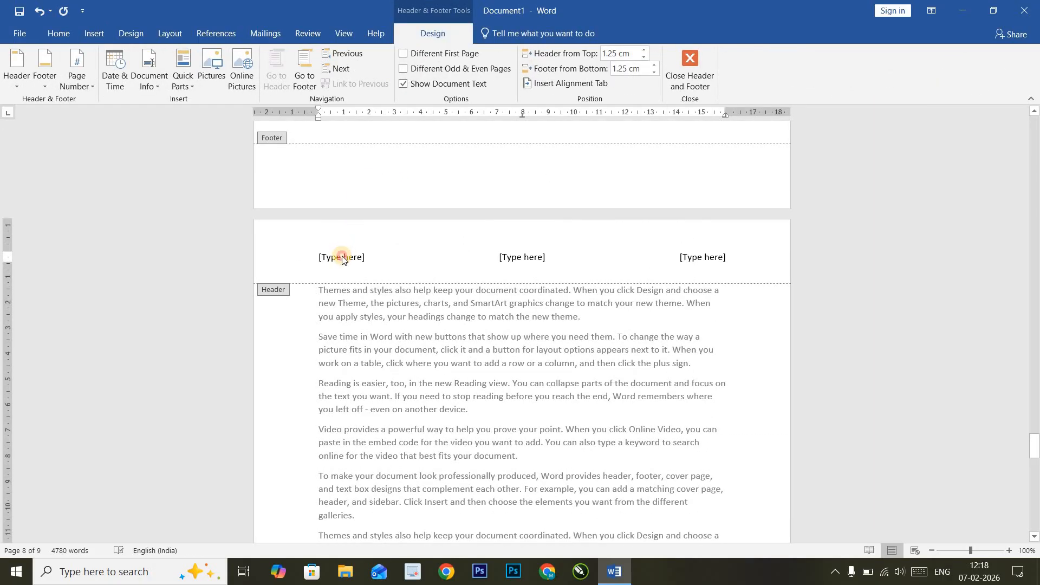
left_click(342, 260)
scroll(704, 244, "down", 7)
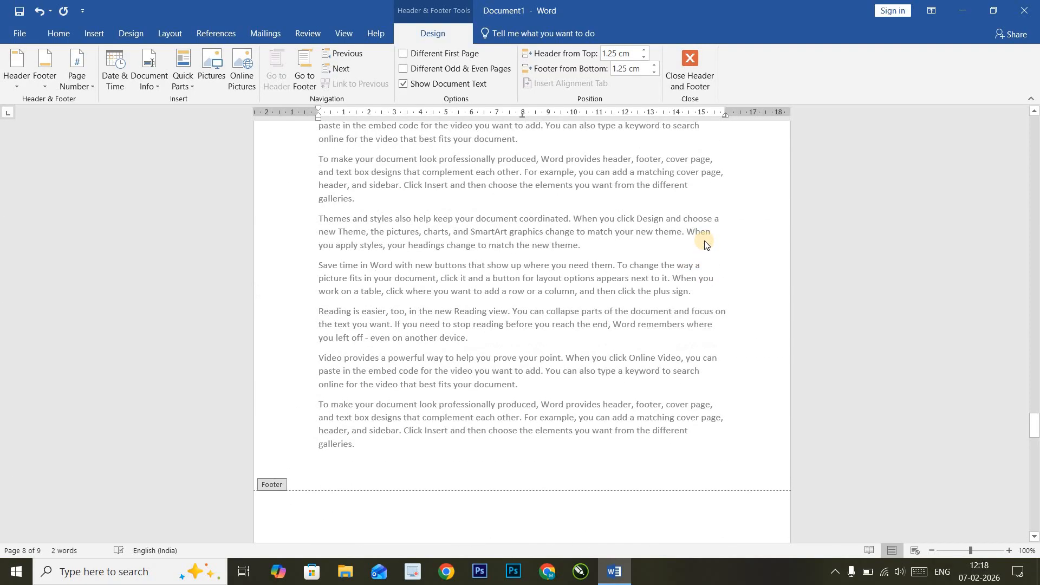
scroll(705, 242, "up", 20)
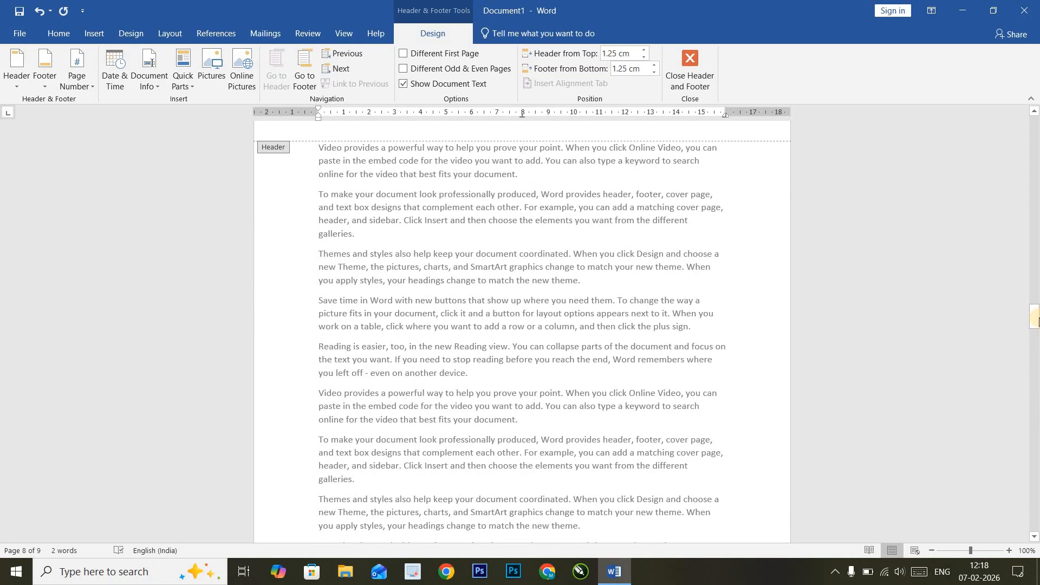
left_click_drag(1035, 311, 1035, 128)
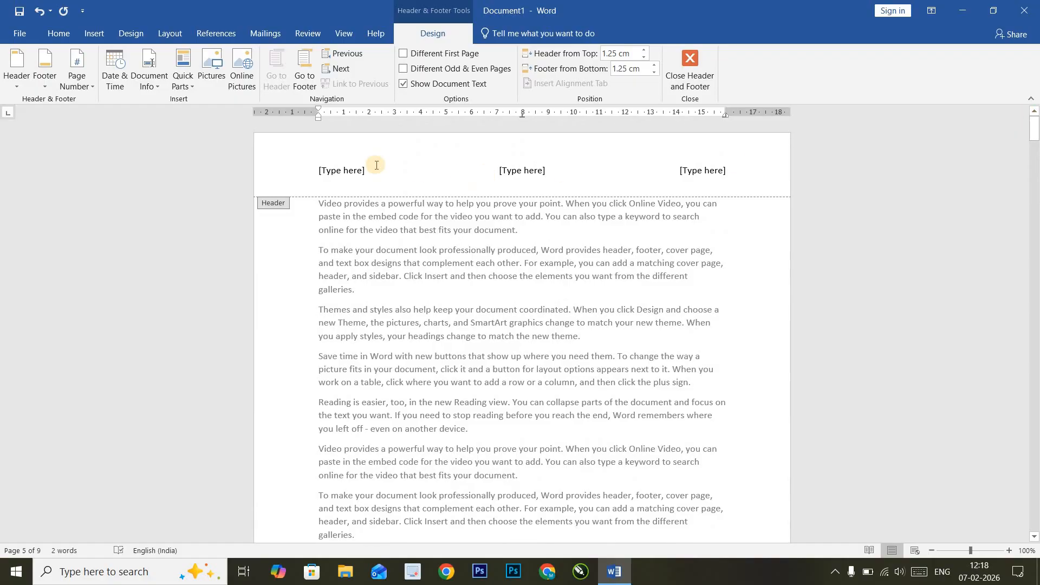
left_click(348, 170)
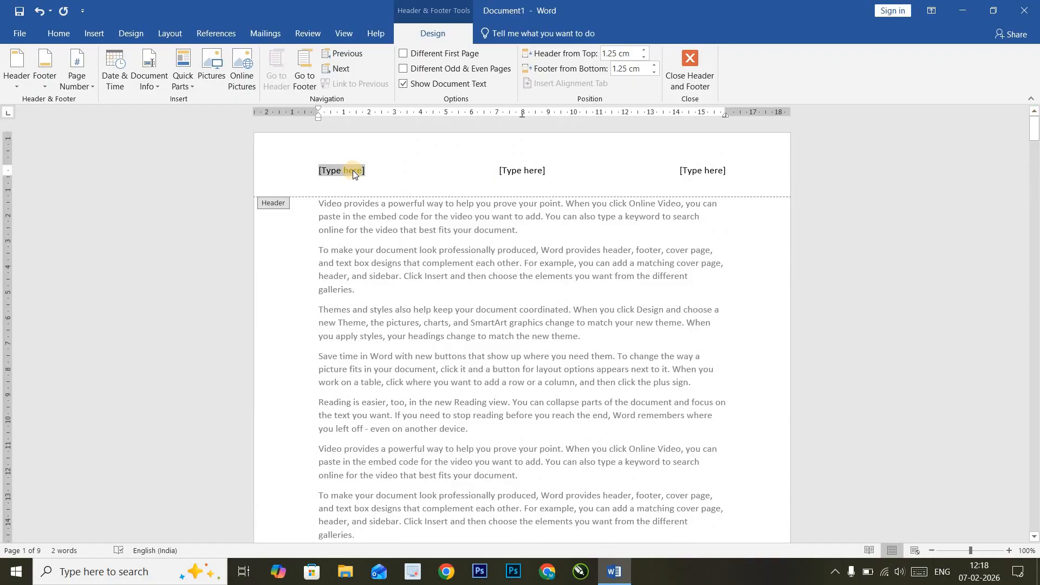
type("Max Computer")
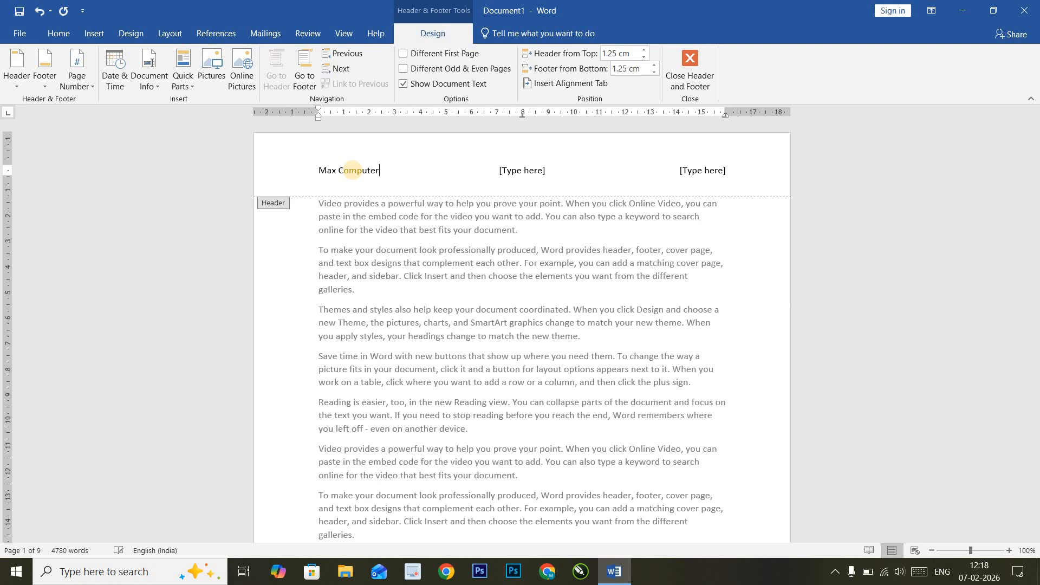
left_click(526, 170)
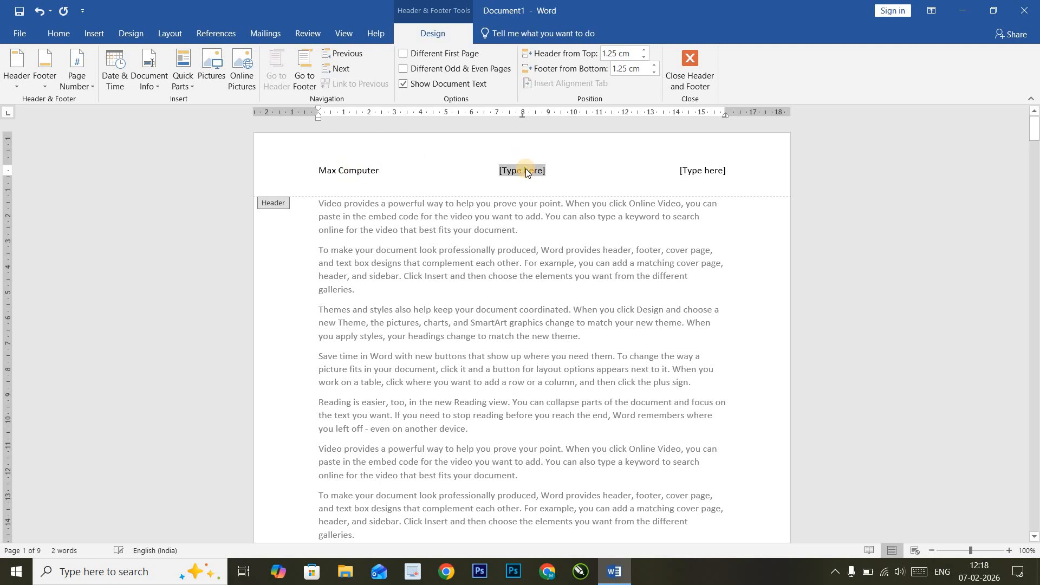
type("www.maxomp")
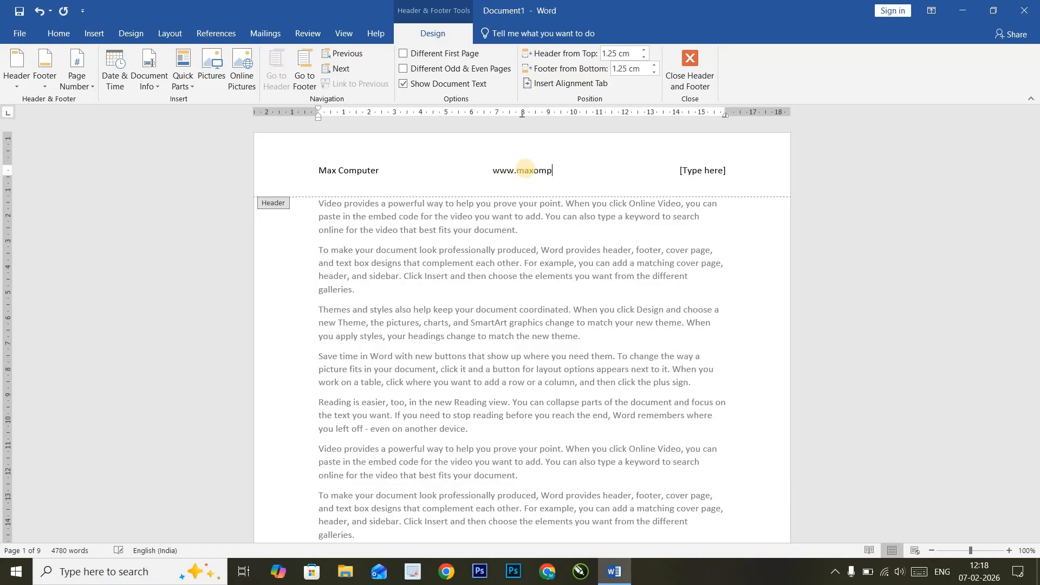
type("uter.c.in")
key("BackSpace")
type("o.in")
left_click(690, 174)
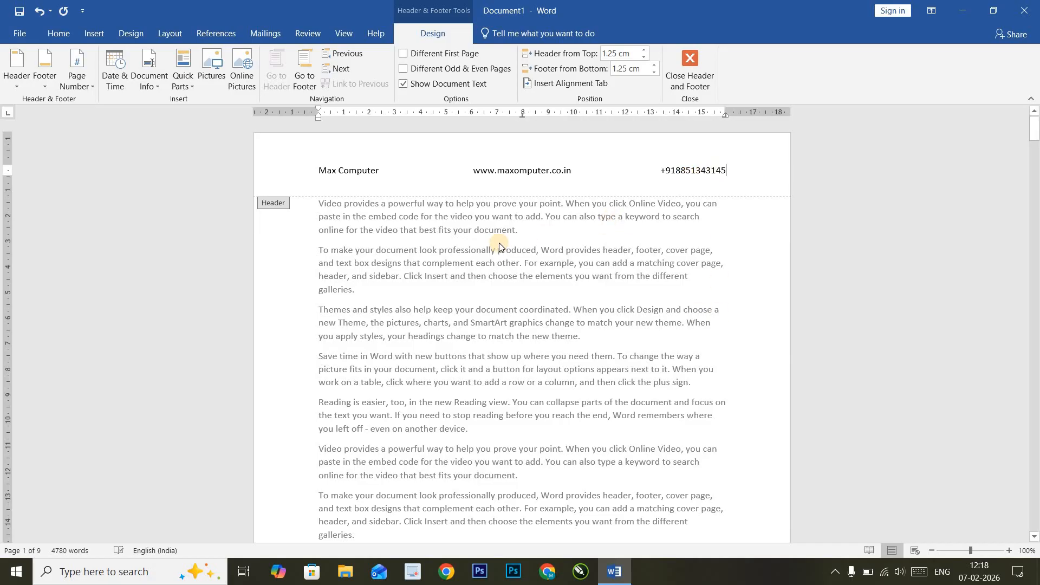
- Close header editing and review the filled header repeating down the pages
left_click(690, 67)
scroll(605, 240, "down", 10)
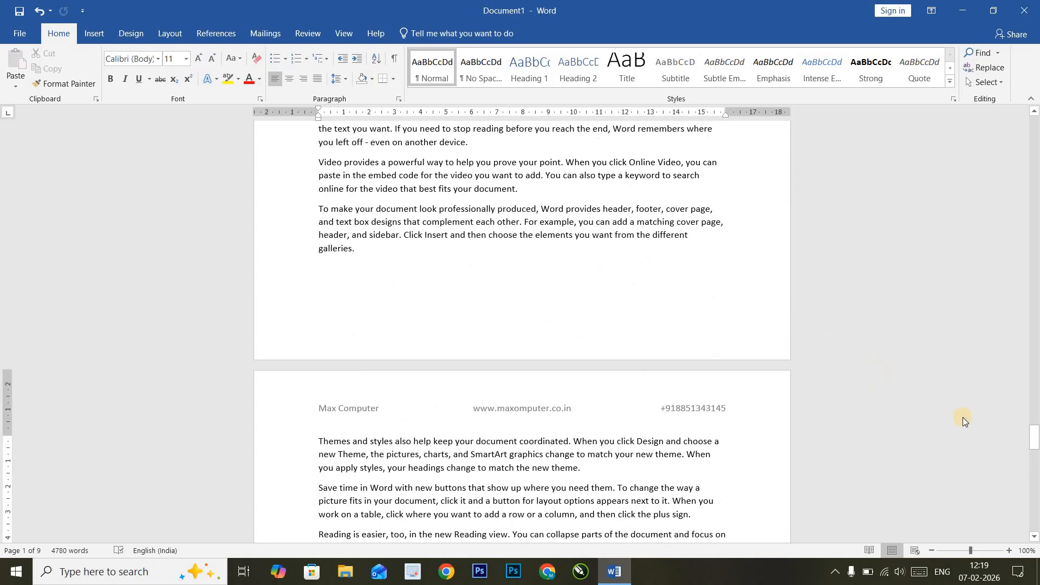
left_click_drag(1036, 439, 1022, 162)
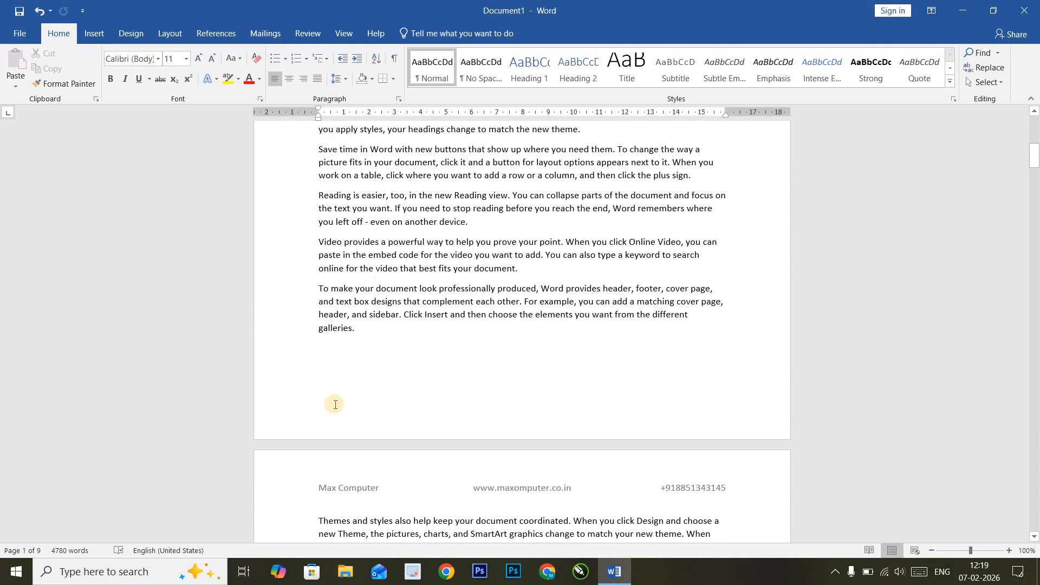
left_click(92, 34)
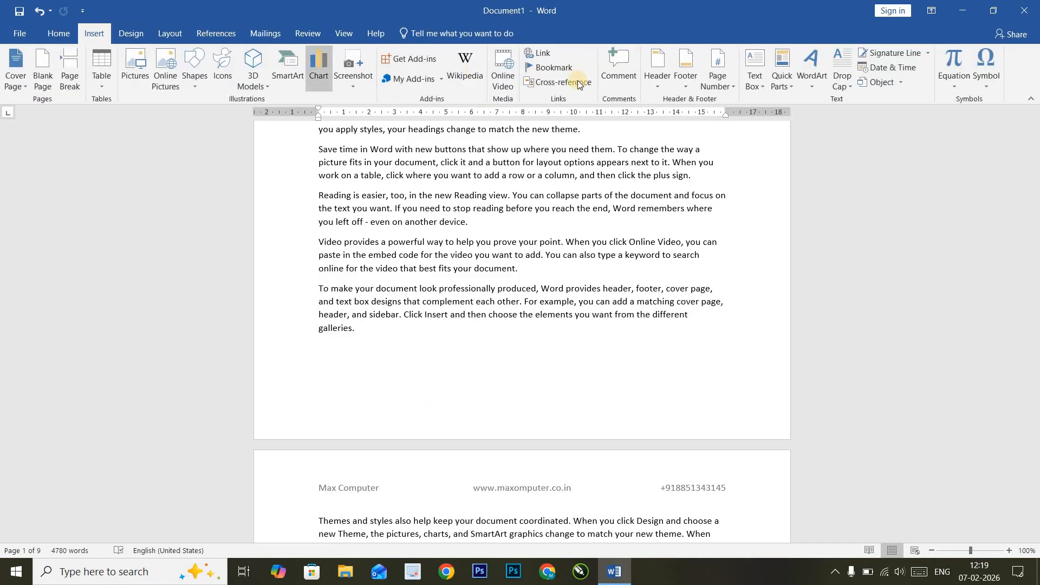
- Insert the Austin footer design with its page number
left_click(687, 80)
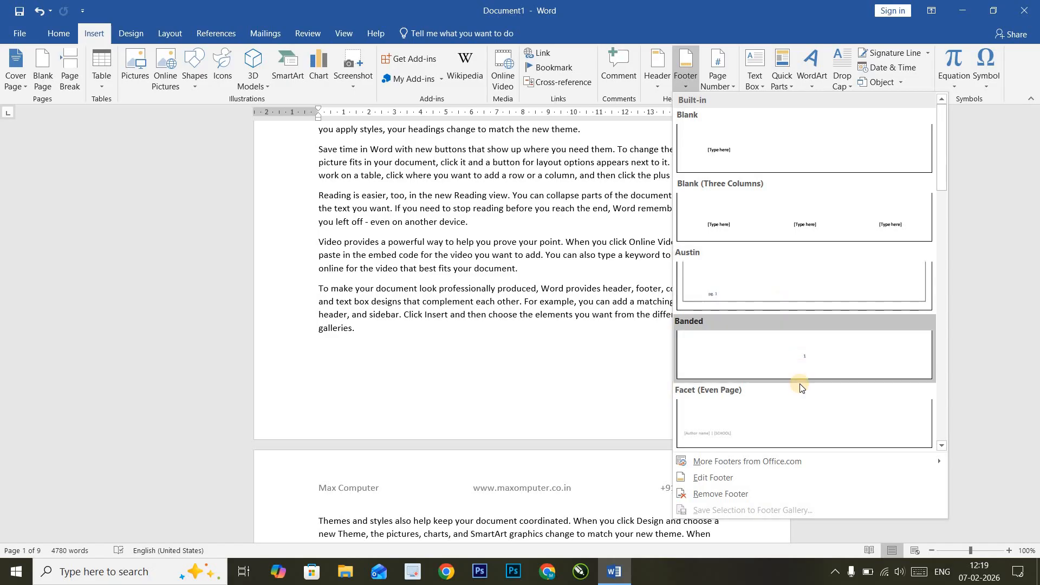
scroll(781, 344, "down", 3)
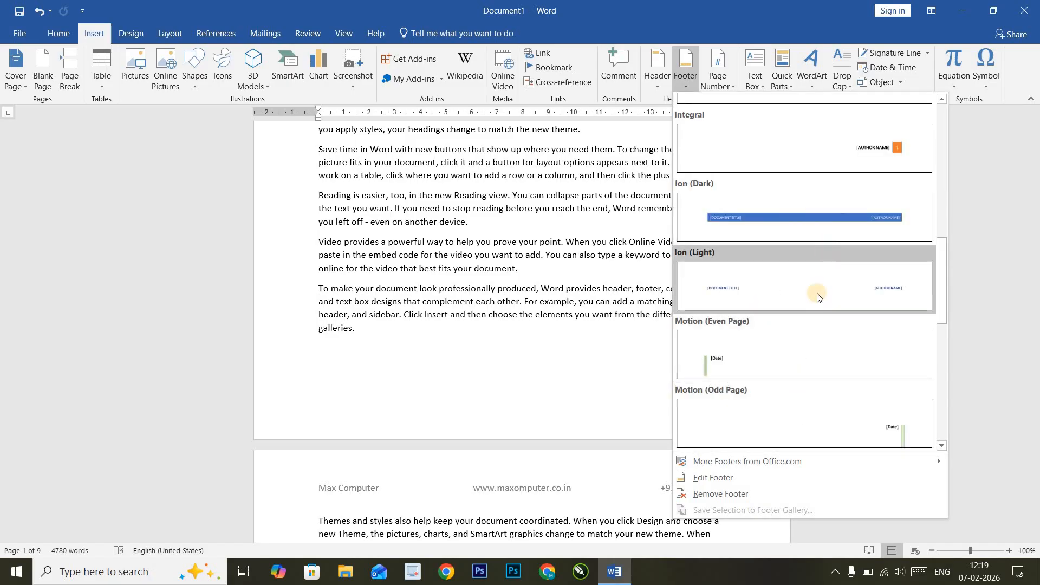
scroll(801, 371, "down", 4)
scroll(801, 369, "up", 7)
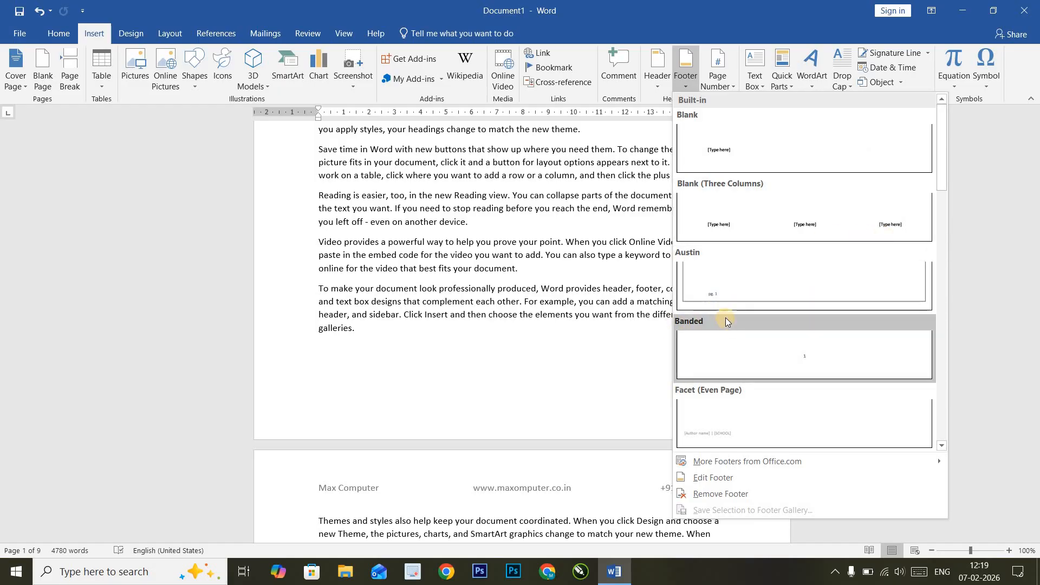
left_click(729, 299)
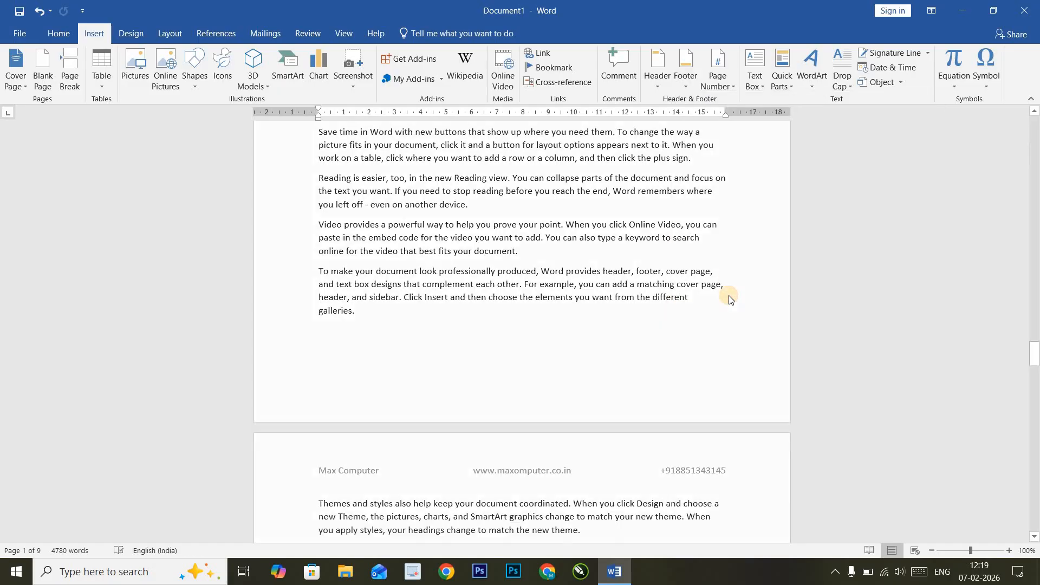
scroll(496, 395, "down", 3)
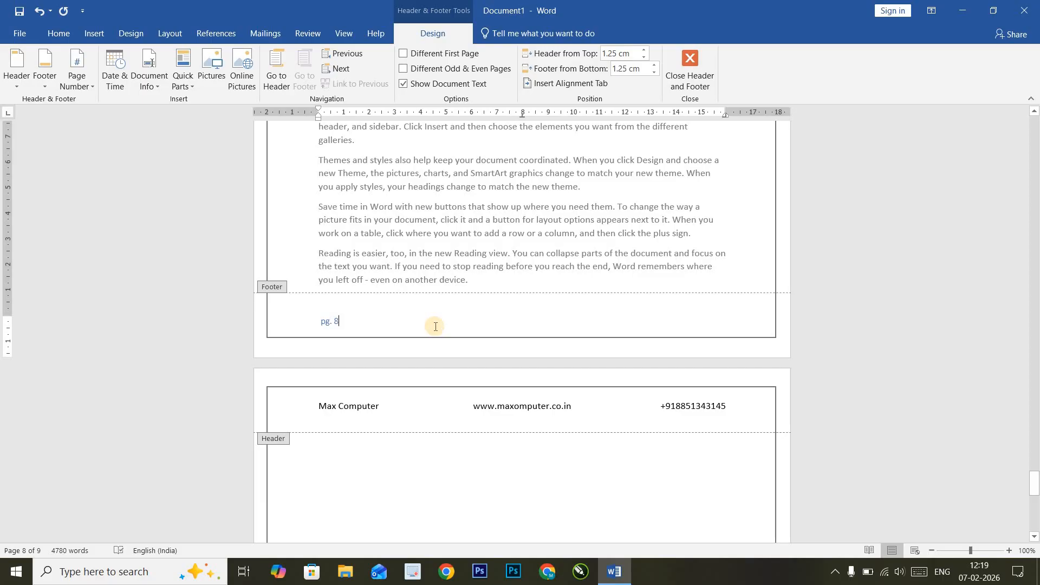
- Type the company e-mail address in the footer centre and close footer editing
double_click(538, 320)
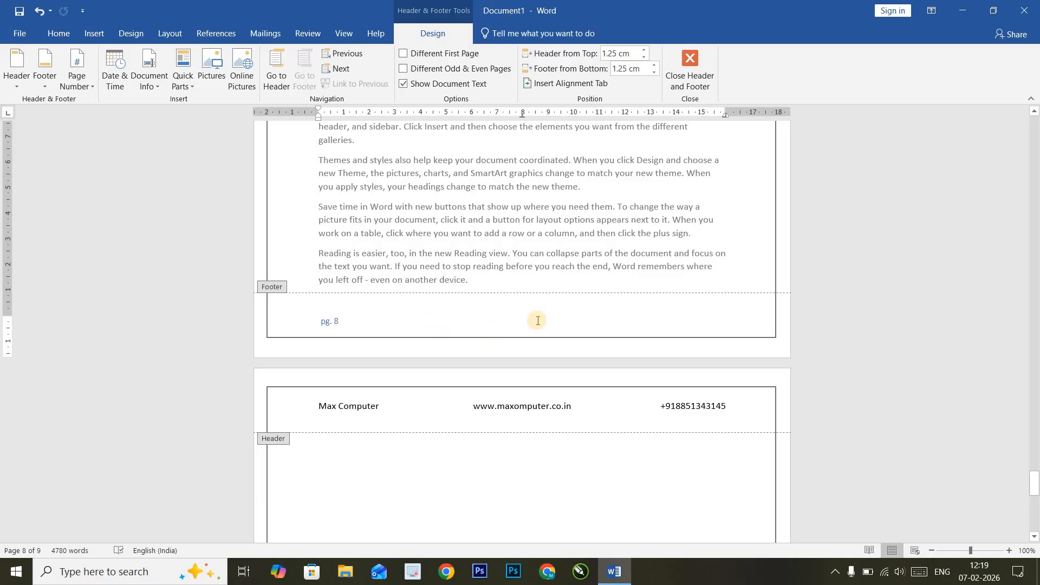
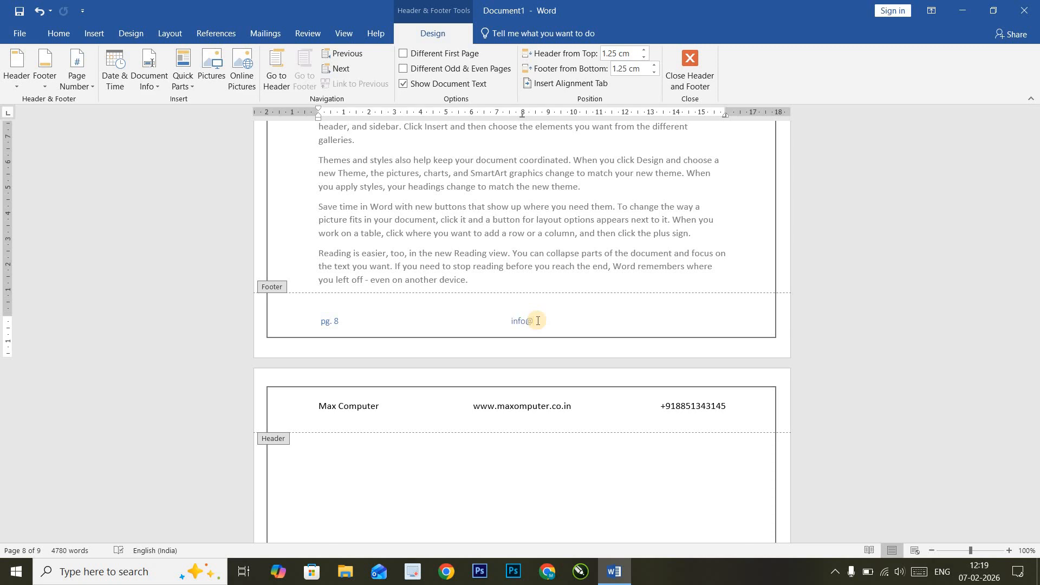
key("Escape")
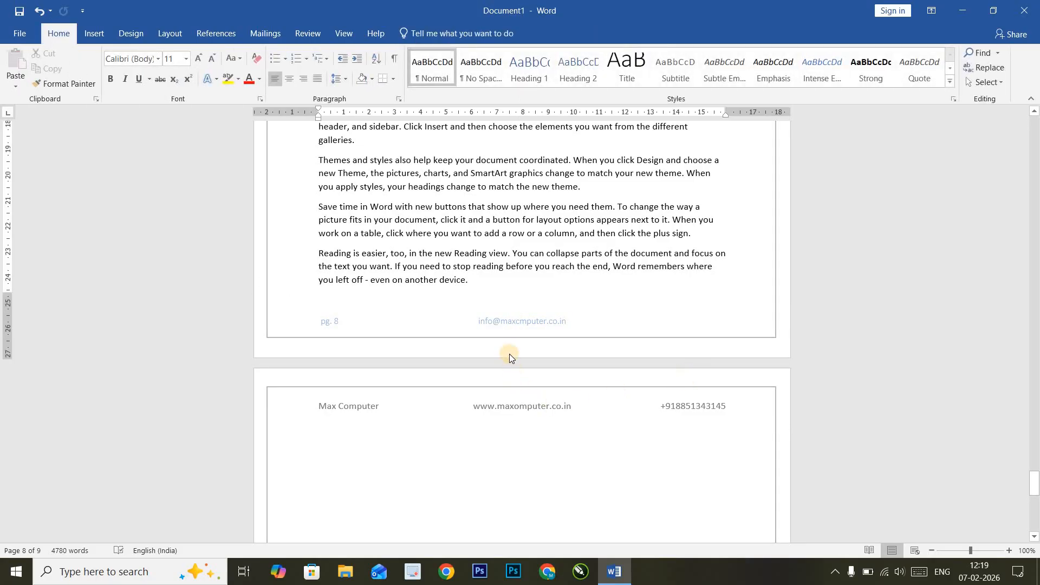
- Remove the Austin footer, with its page number and e-mail, from every page
scroll(507, 328, "down", 8)
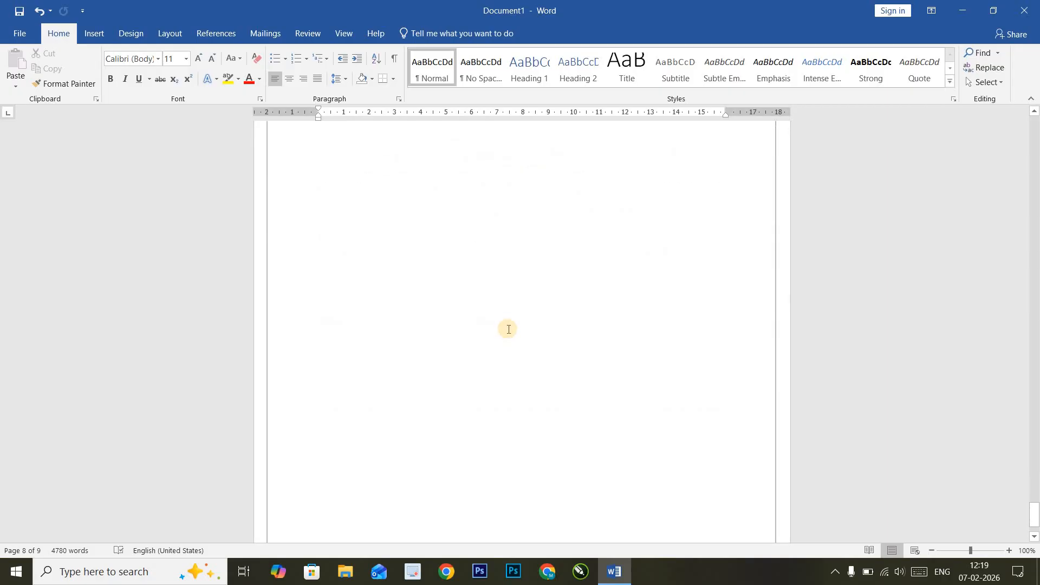
scroll(499, 476, "up", 15)
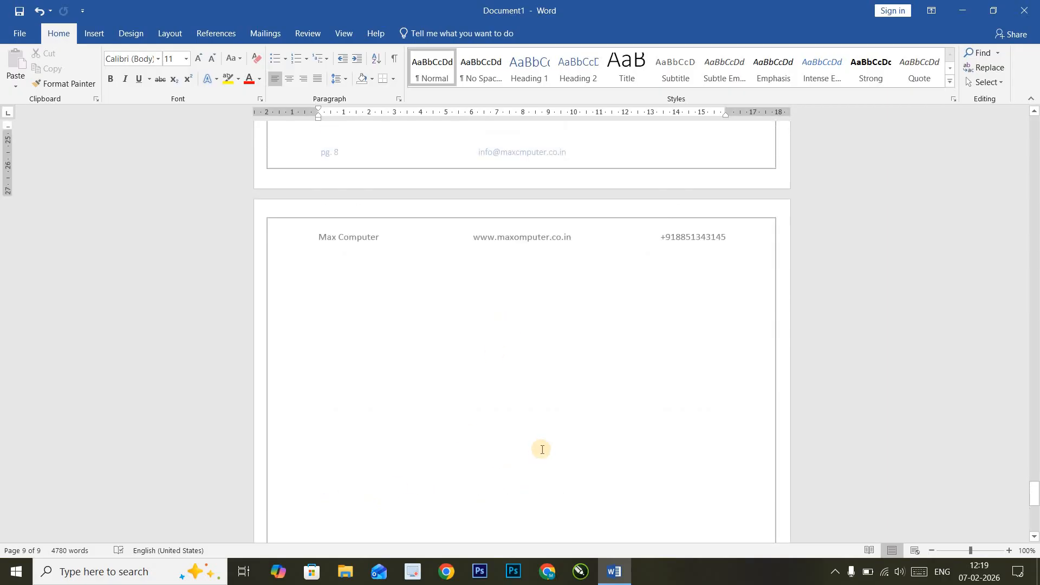
scroll(542, 449, "up", 15)
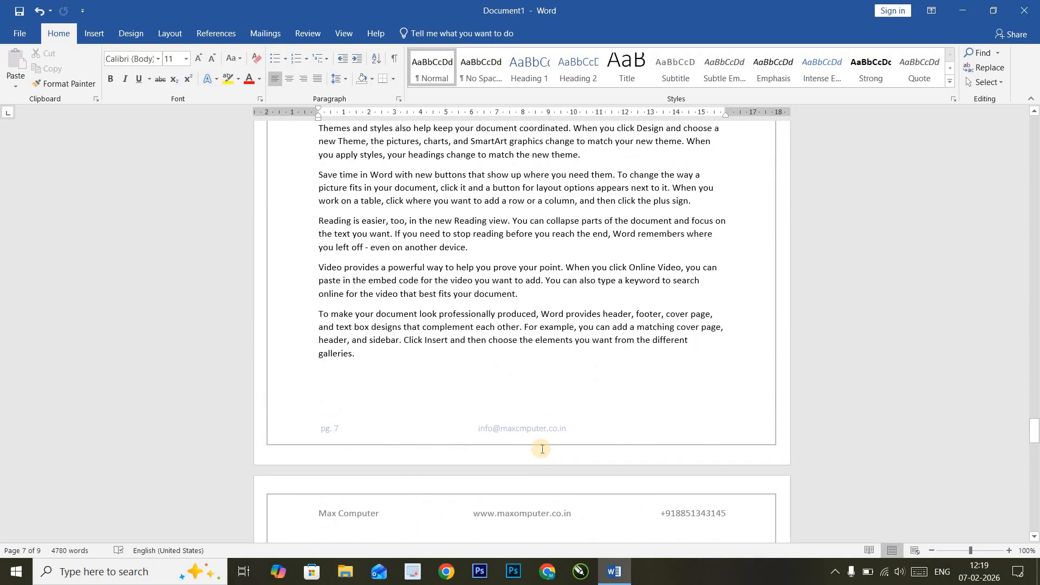
scroll(542, 448, "up", 15)
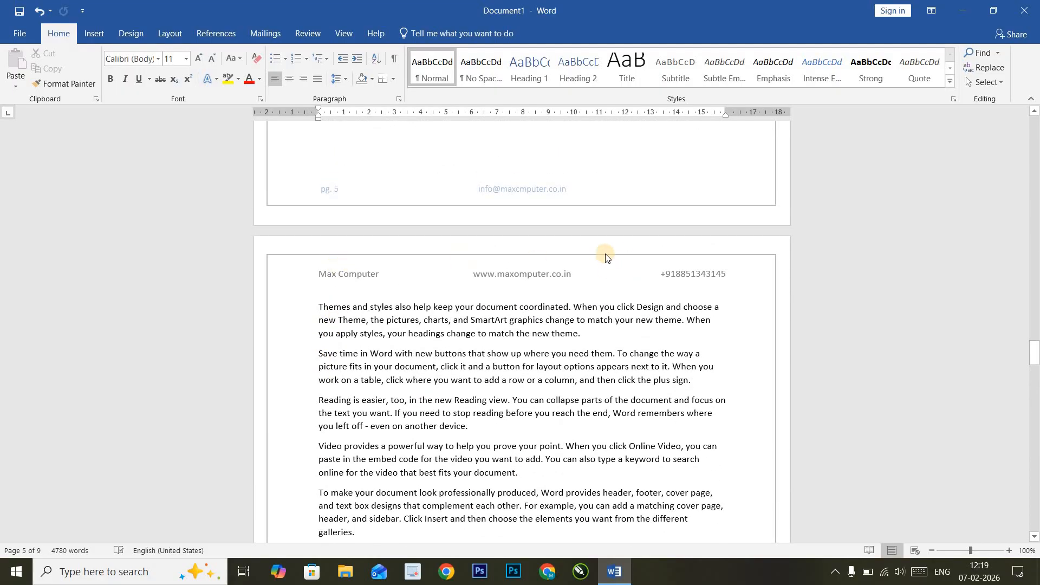
left_click(95, 35)
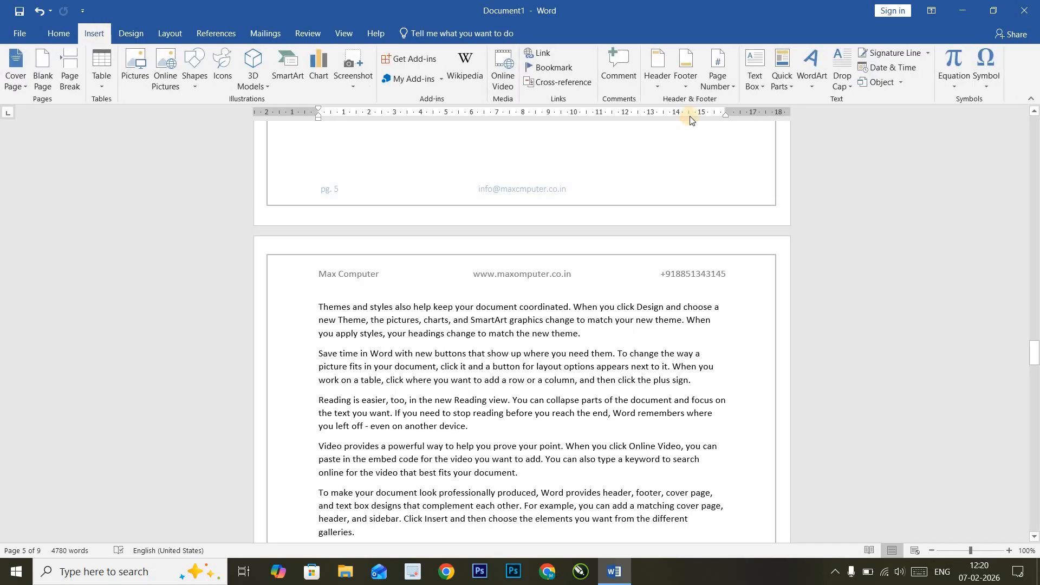
left_click(690, 91)
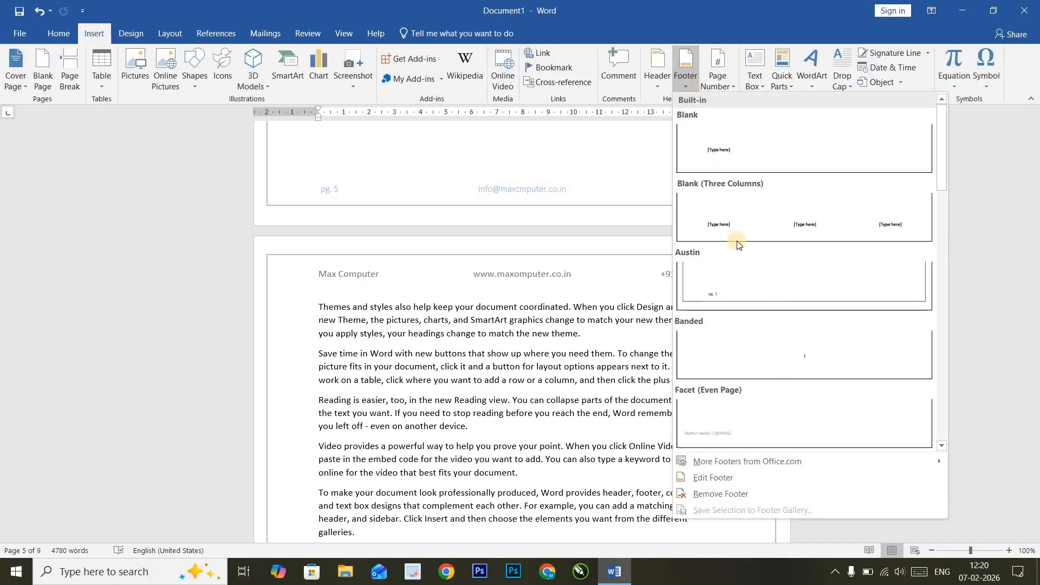
left_click(738, 494)
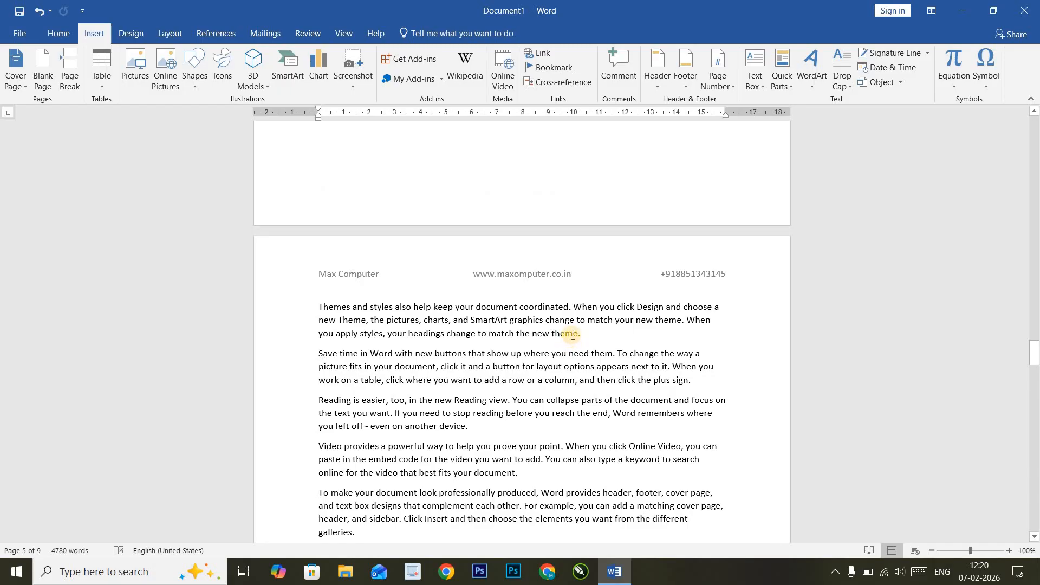
scroll(572, 334, "up", 5)
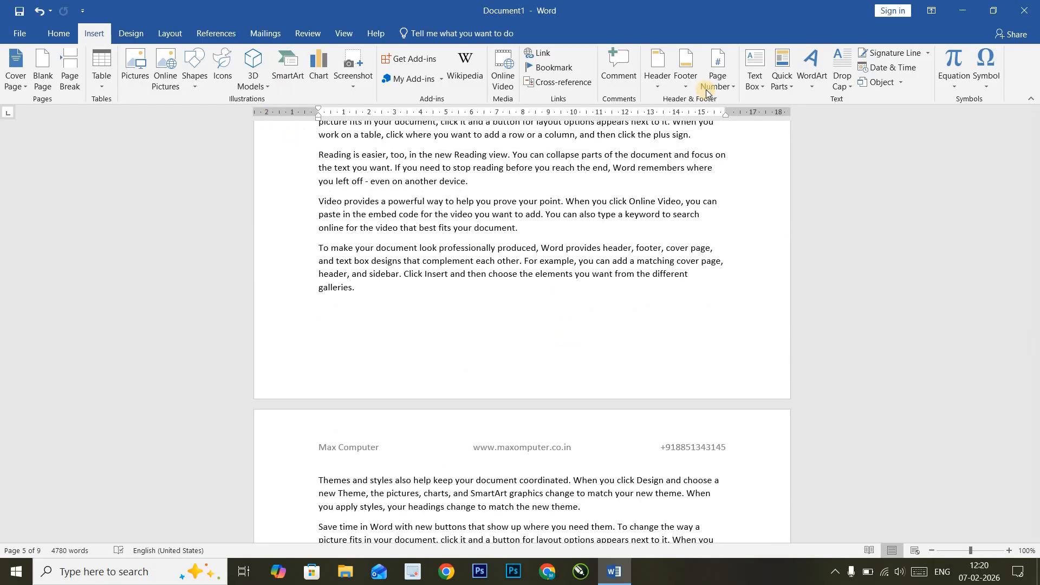
- Show the Bottom of Page page-number designs, including Plain Number and Accent Bar
left_click(727, 88)
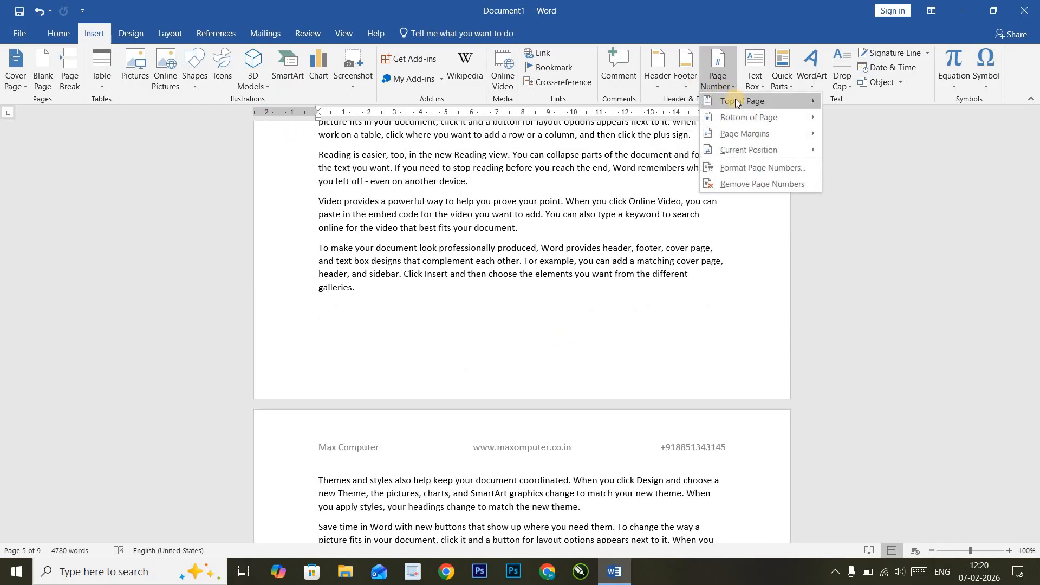
mouse_move(740, 102)
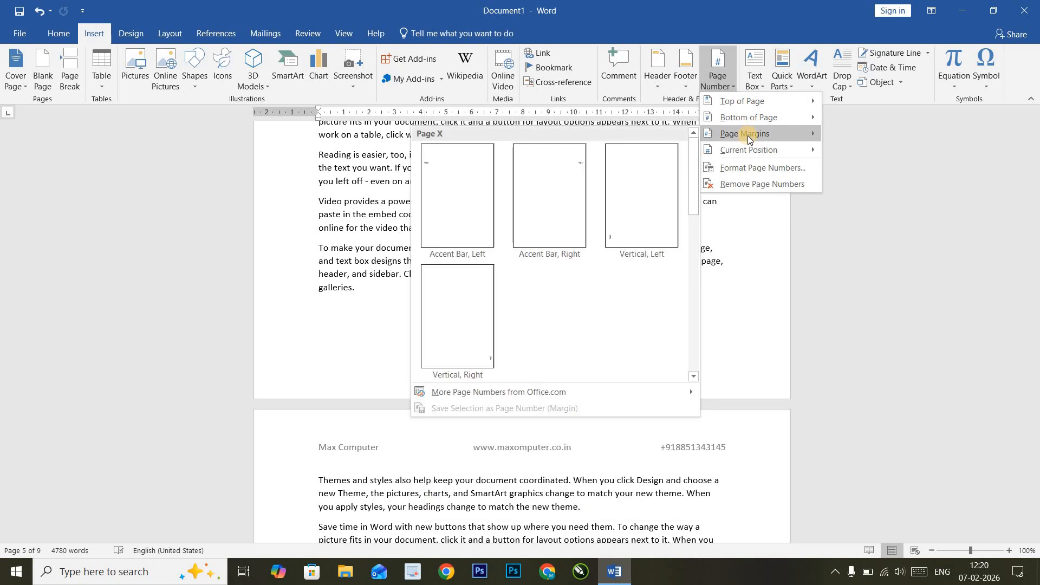
mouse_move(746, 149)
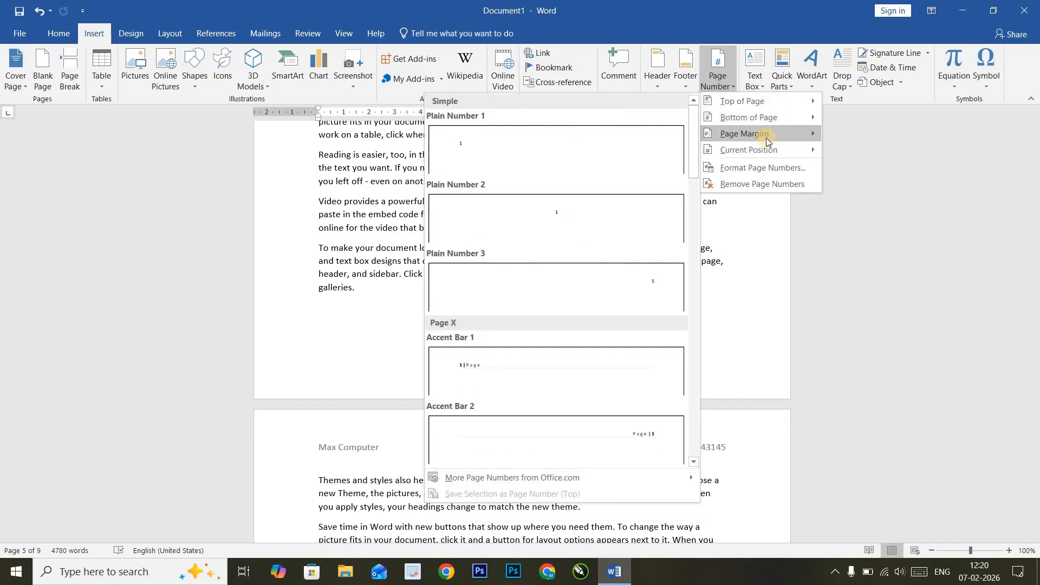
mouse_move(780, 126)
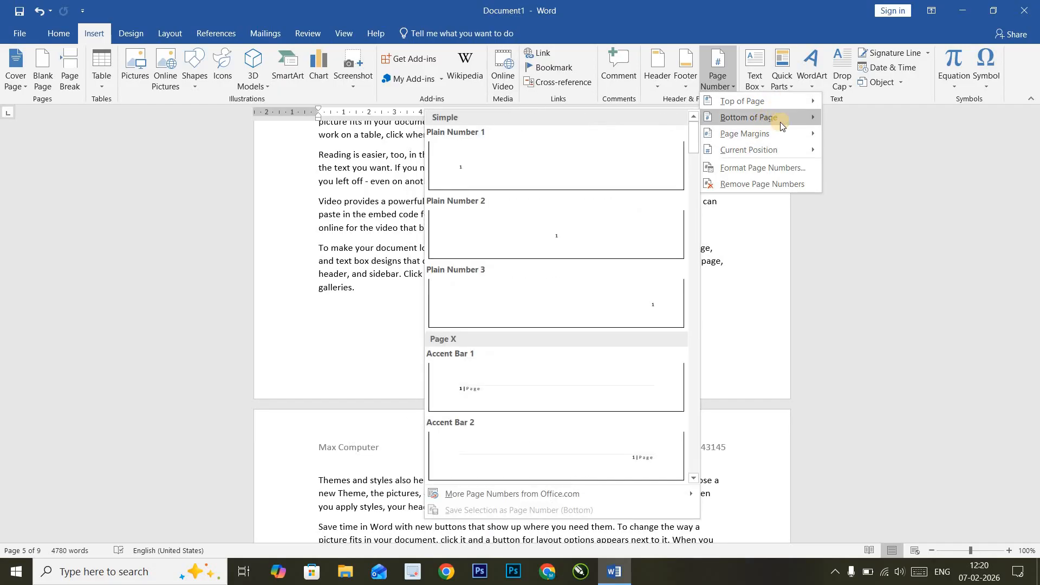
- Add an Accent Bar 1 page number, type the company e-mail after 'Page', and close the footer
left_click(489, 390)
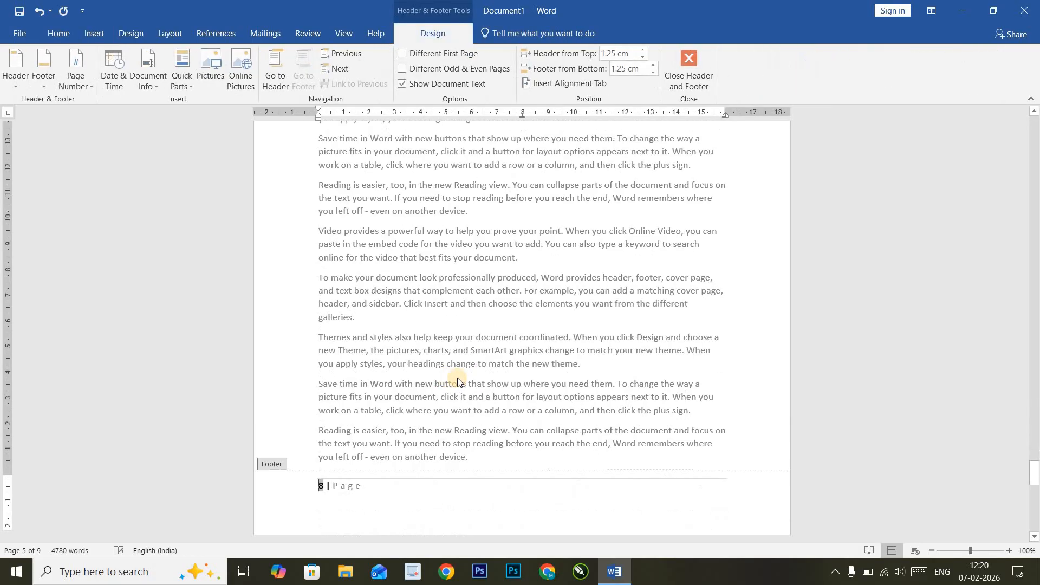
scroll(395, 339, "down", 5)
left_click(367, 225)
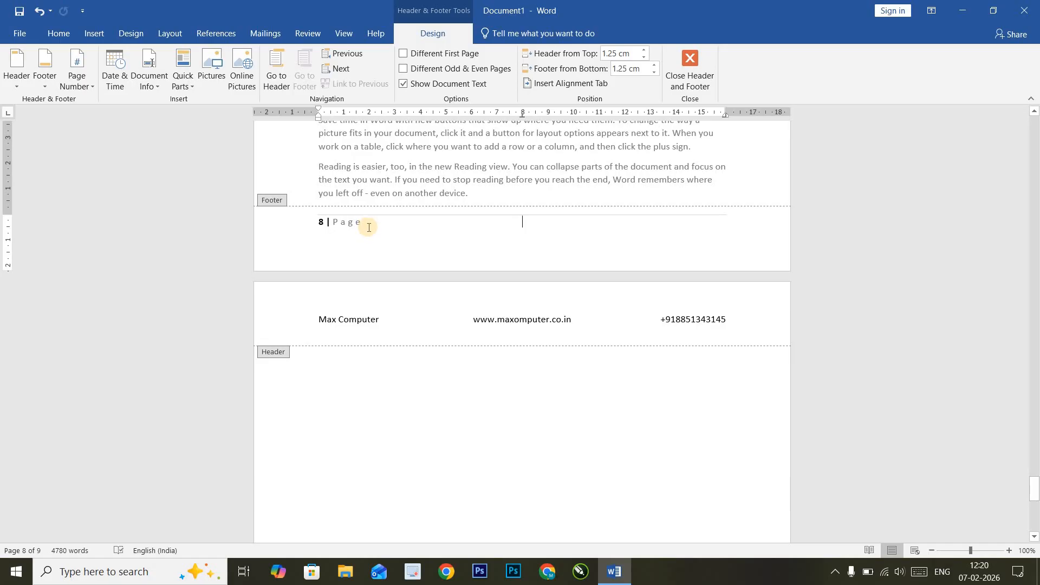
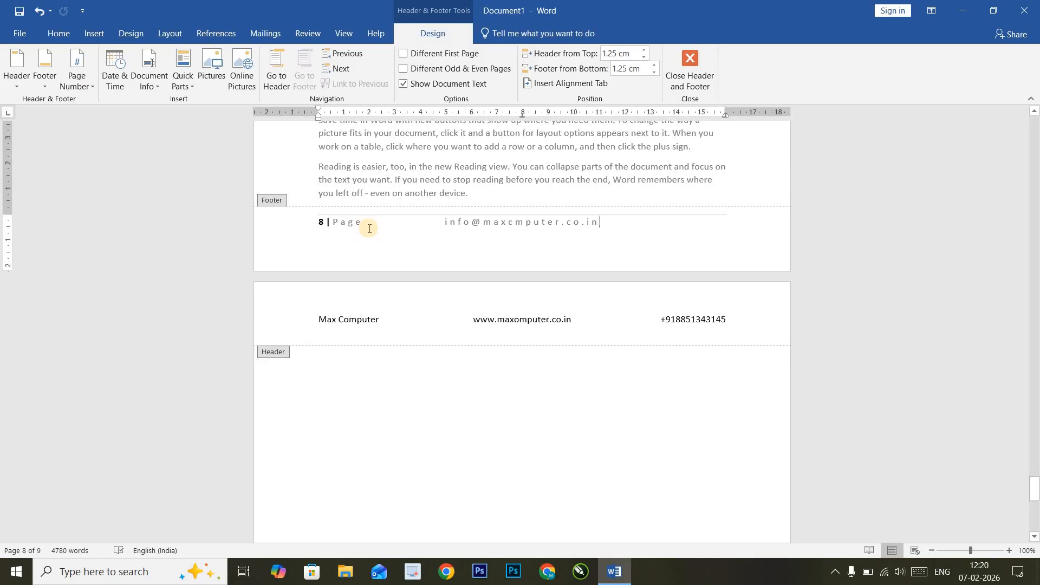
key("Escape")
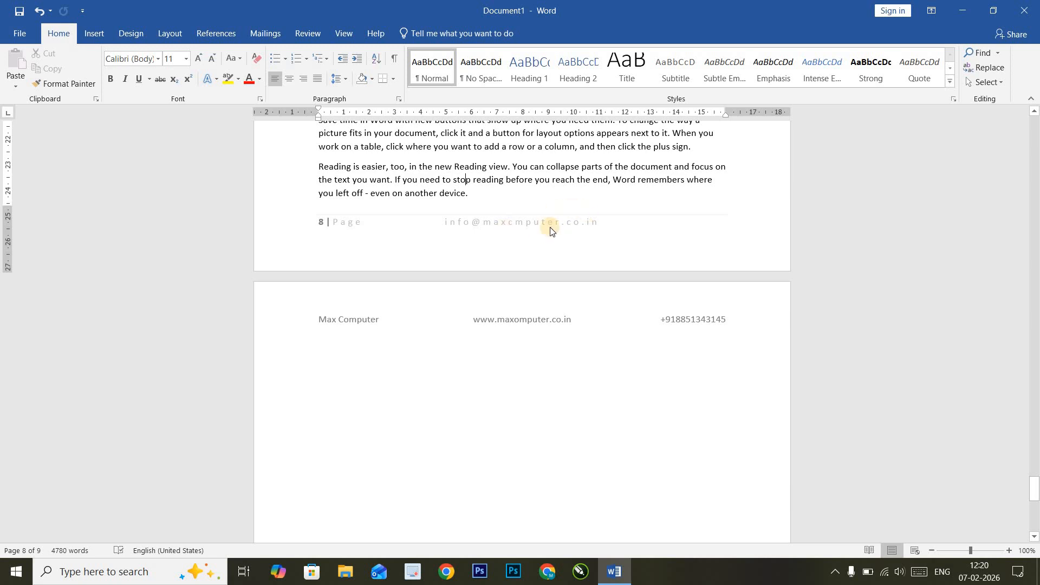
- Insert the Max-computer-logo-768x768 image from Downloads into the footer
left_click(100, 36)
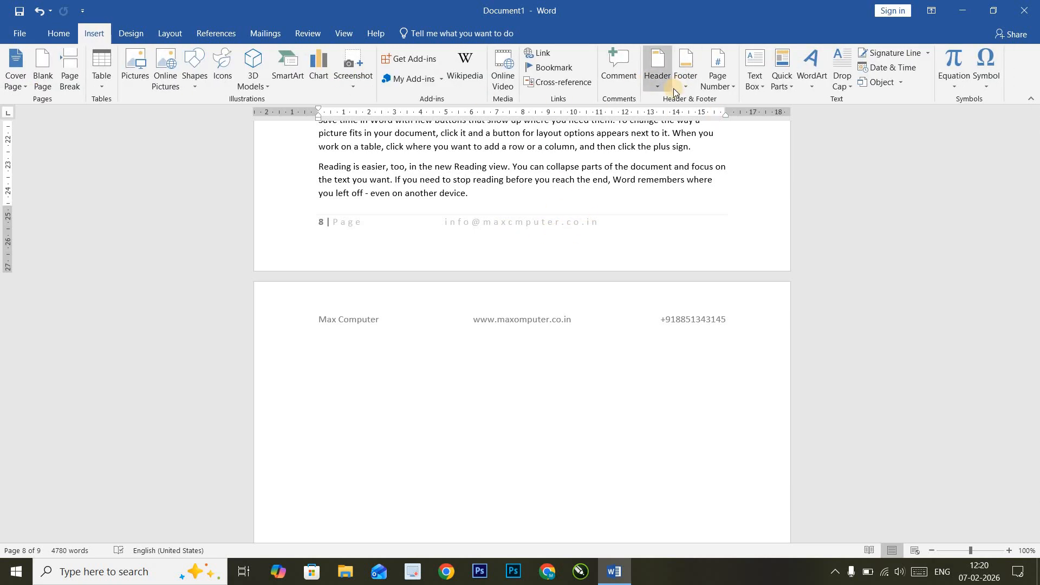
double_click(603, 237)
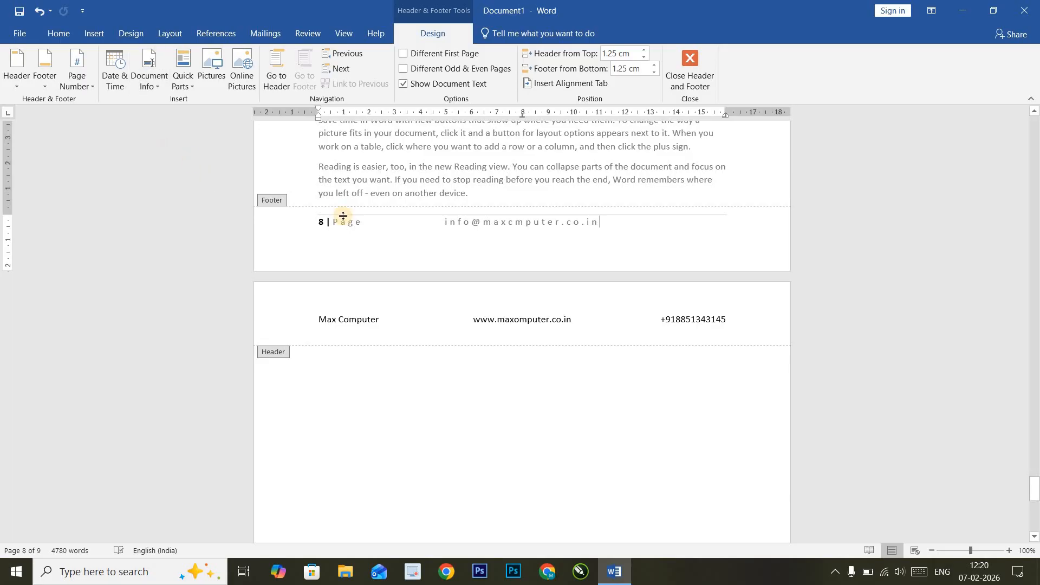
left_click(223, 66)
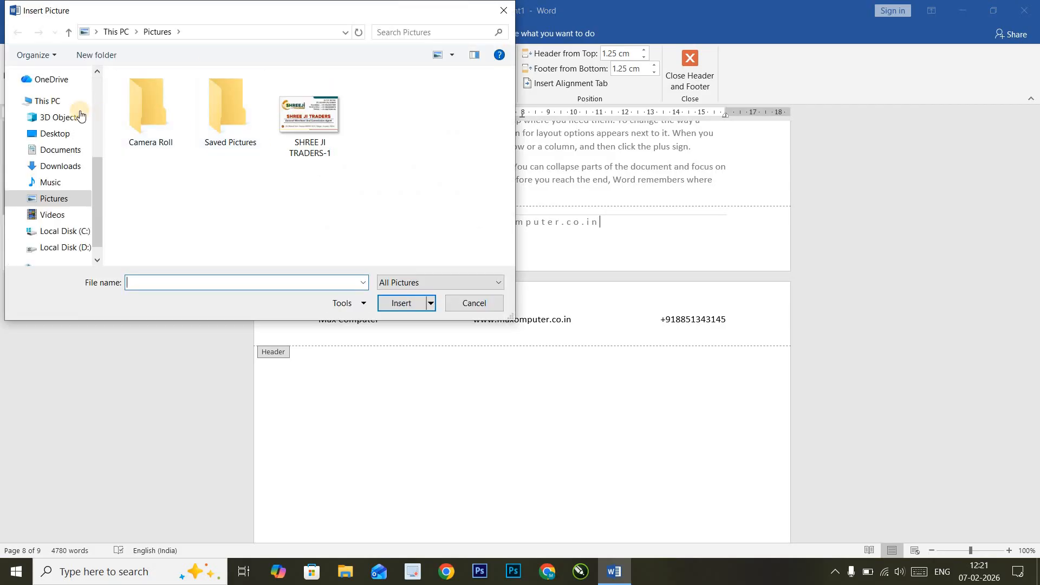
left_click(60, 166)
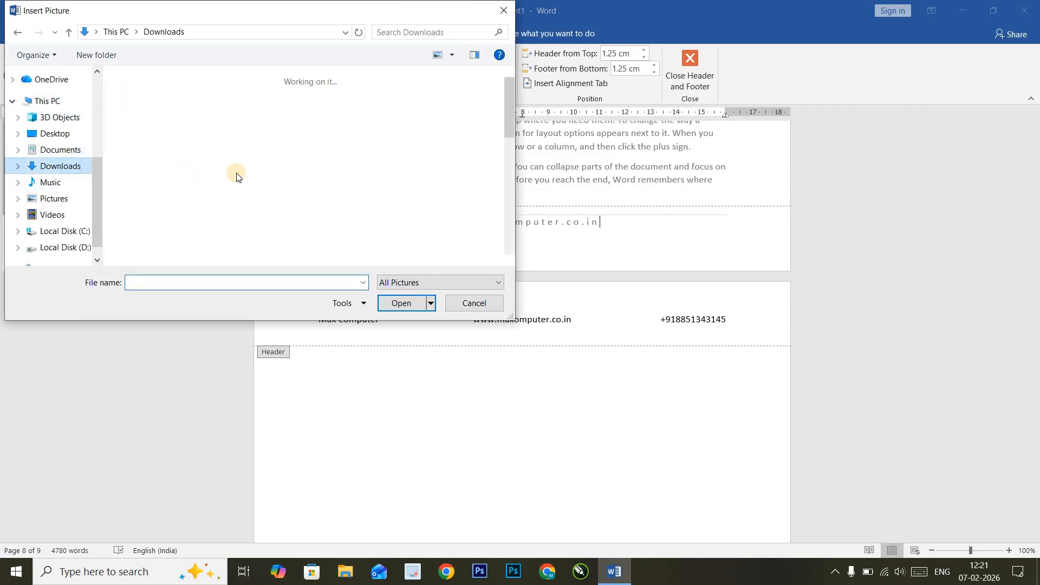
left_click(179, 223)
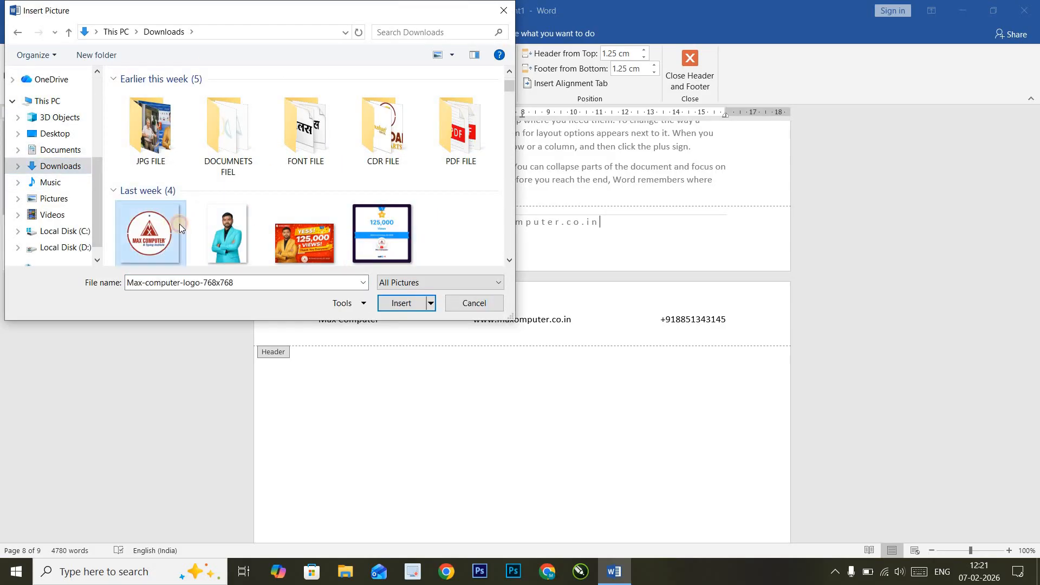
left_click(402, 304)
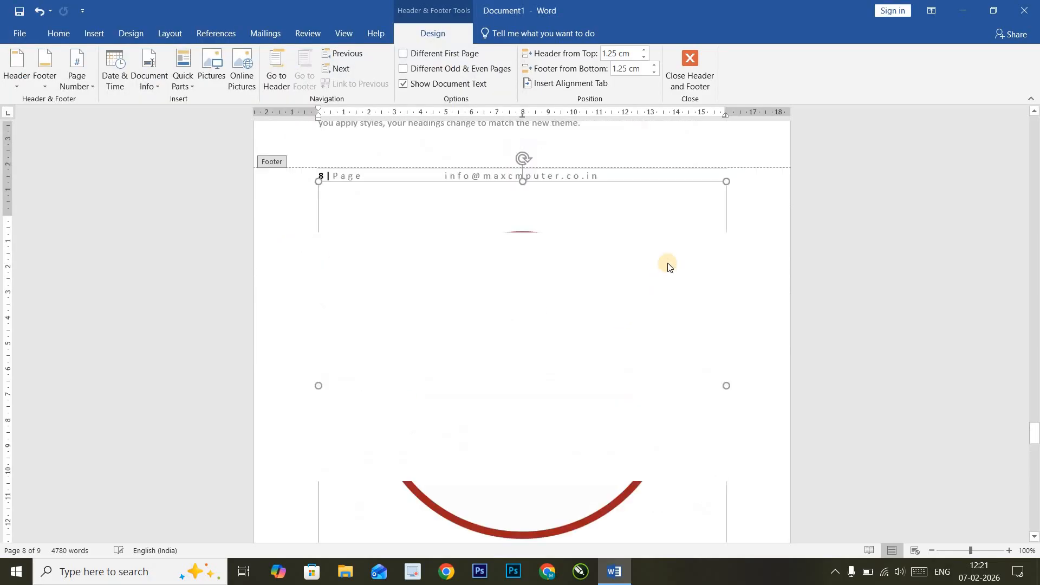
- Shrink the footer logo from about 6.67 cm down to about 2 cm
left_click_drag(730, 228, 427, 464)
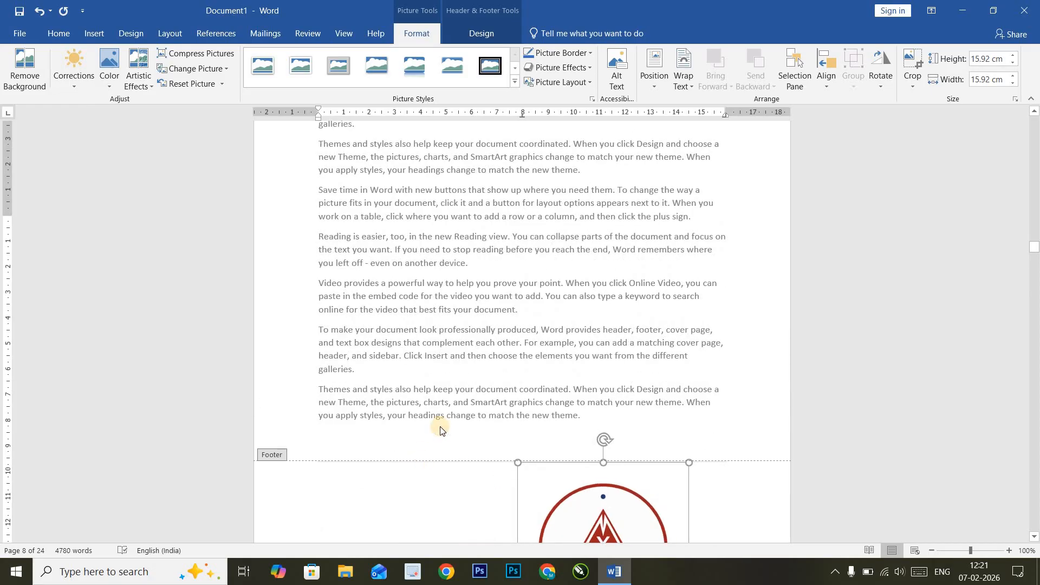
scroll(542, 304, "down", 6)
scroll(628, 259, "up", 3)
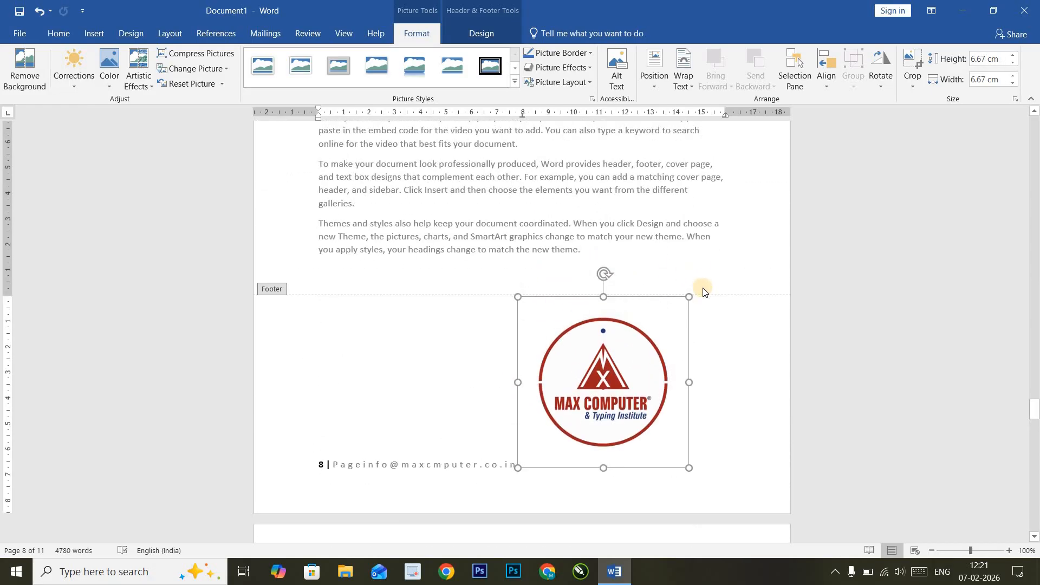
left_click_drag(689, 297, 568, 456)
scroll(596, 325, "down", 3)
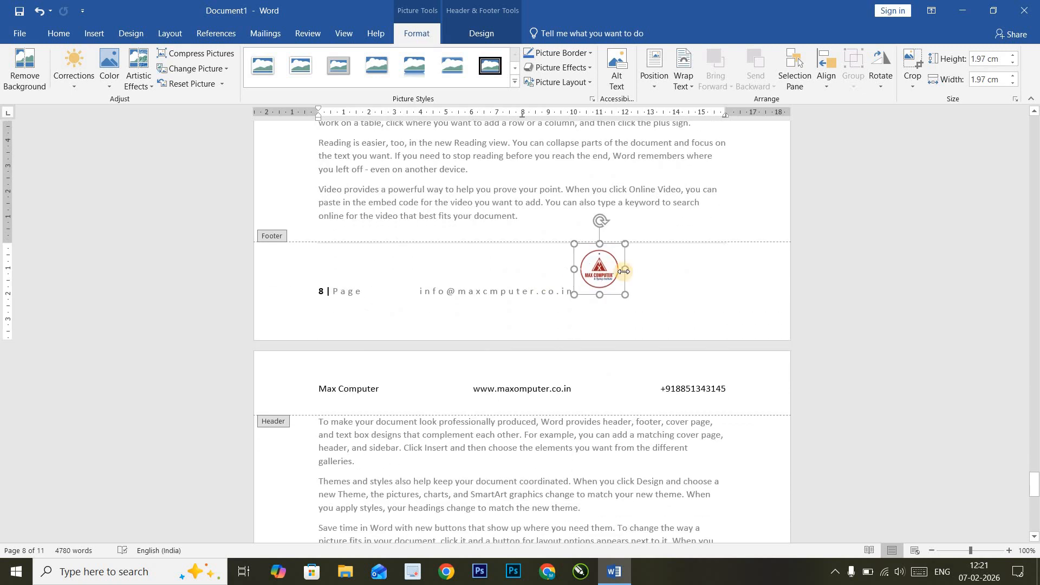
left_click_drag(600, 269, 620, 281)
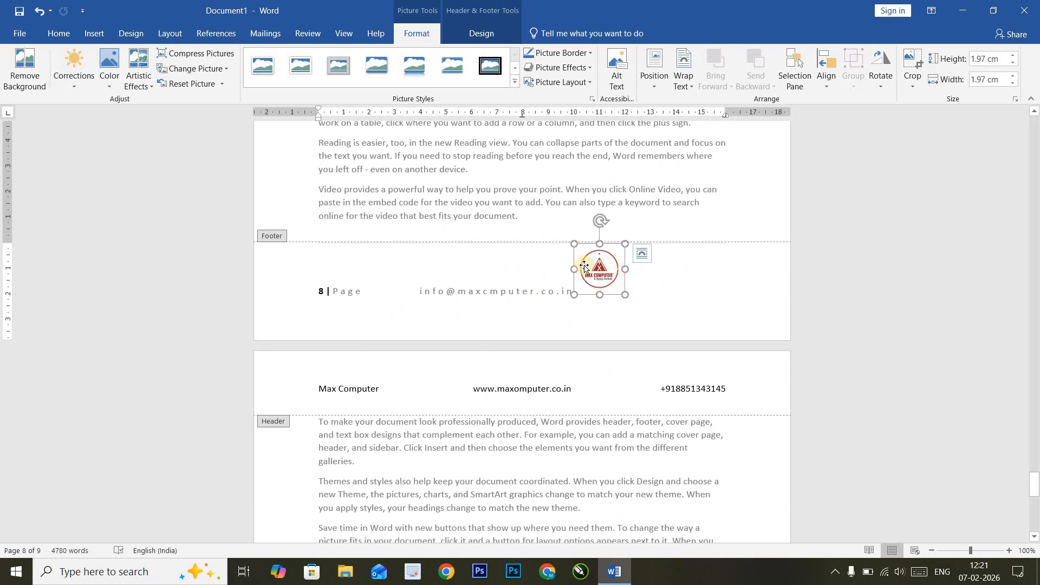
- Set the logo to In Front of Text and place it at the footer's right end, about 1.52 cm
left_click(684, 78)
left_click(714, 192)
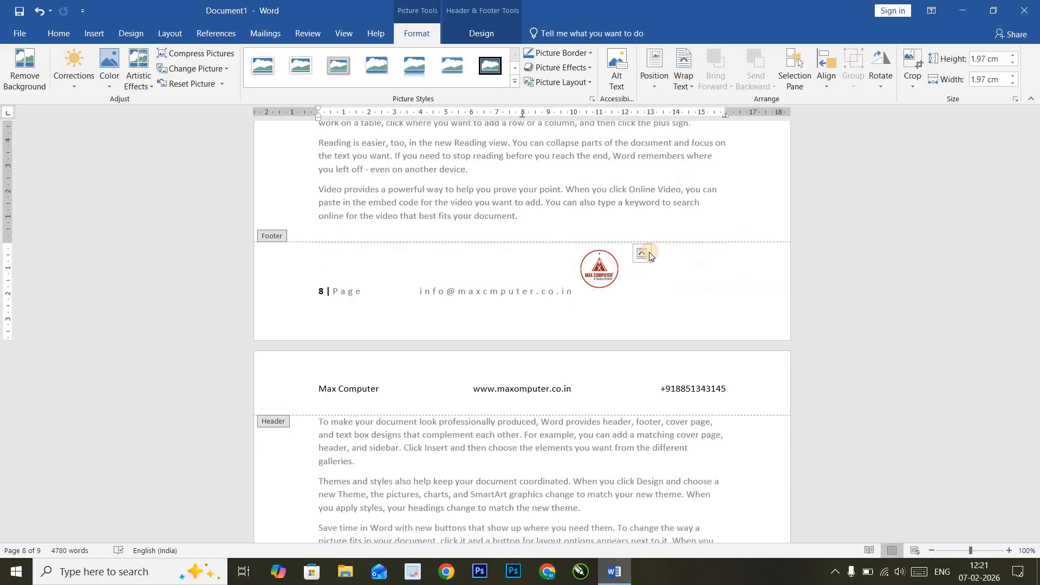
left_click_drag(639, 287, 712, 305)
left_click(748, 309)
- Finish adjusting the footer logo and close footer editing to return to the body
left_click(626, 293)
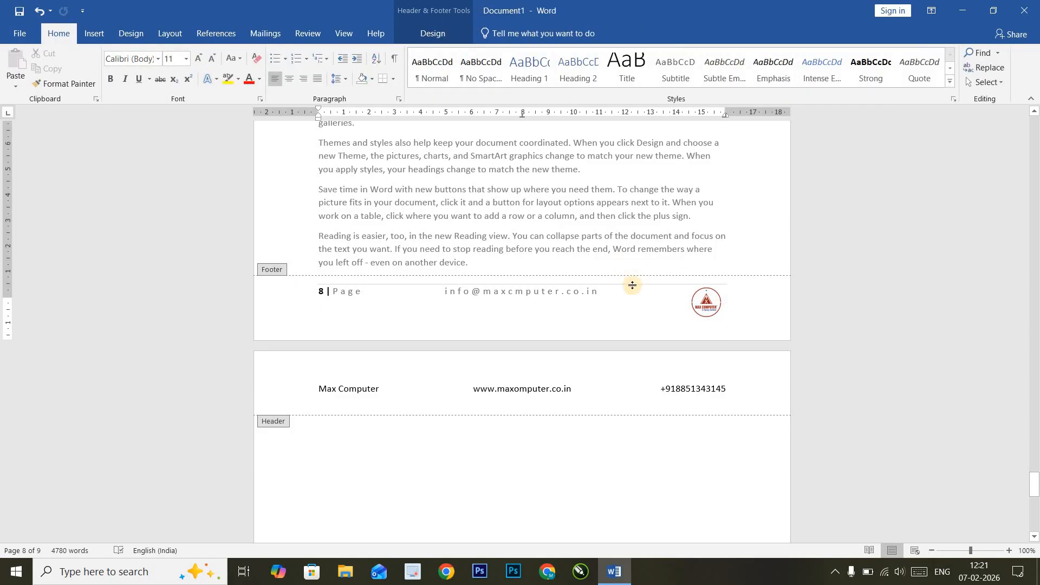
double_click(492, 243)
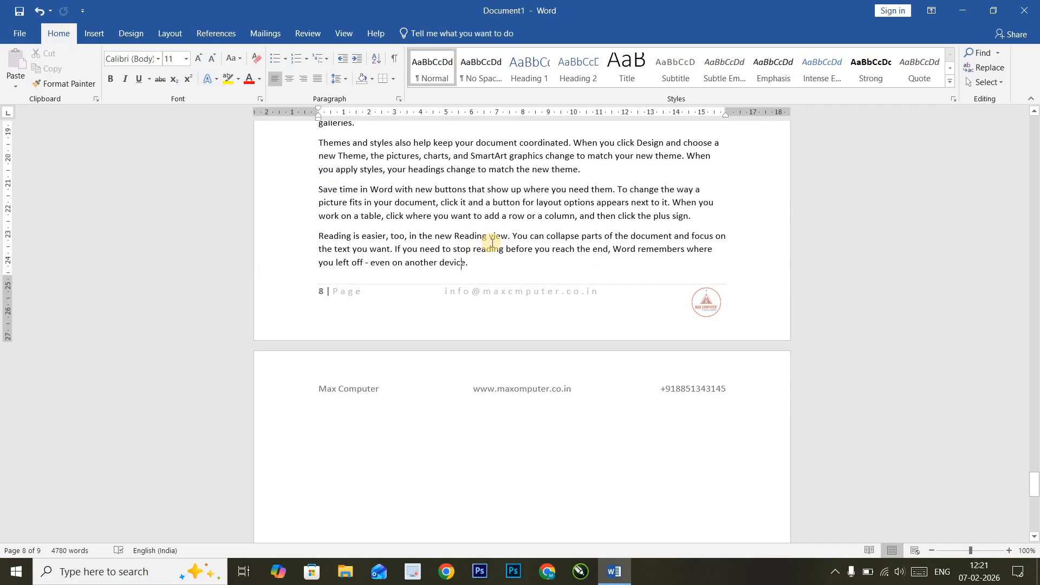
scroll(597, 268, "up", 3)
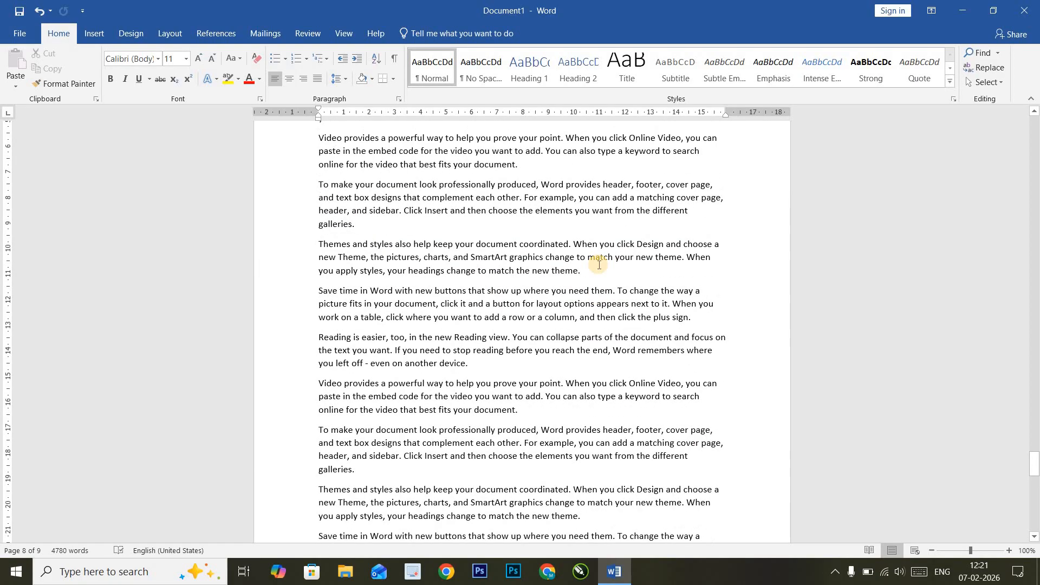
scroll(599, 264, "down", 6)
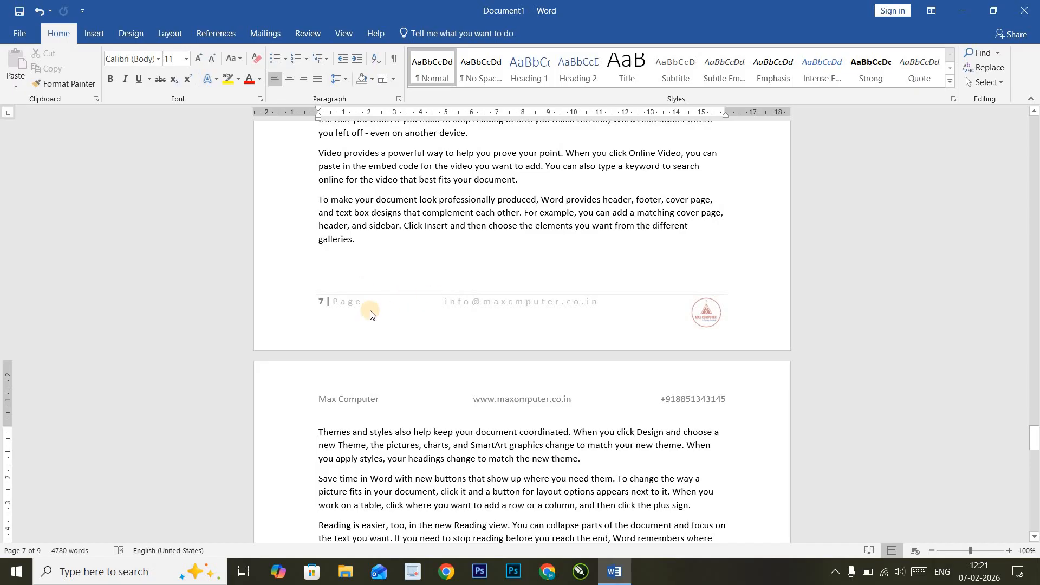
scroll(456, 302, "up", 2)
scroll(456, 302, "up", 4)
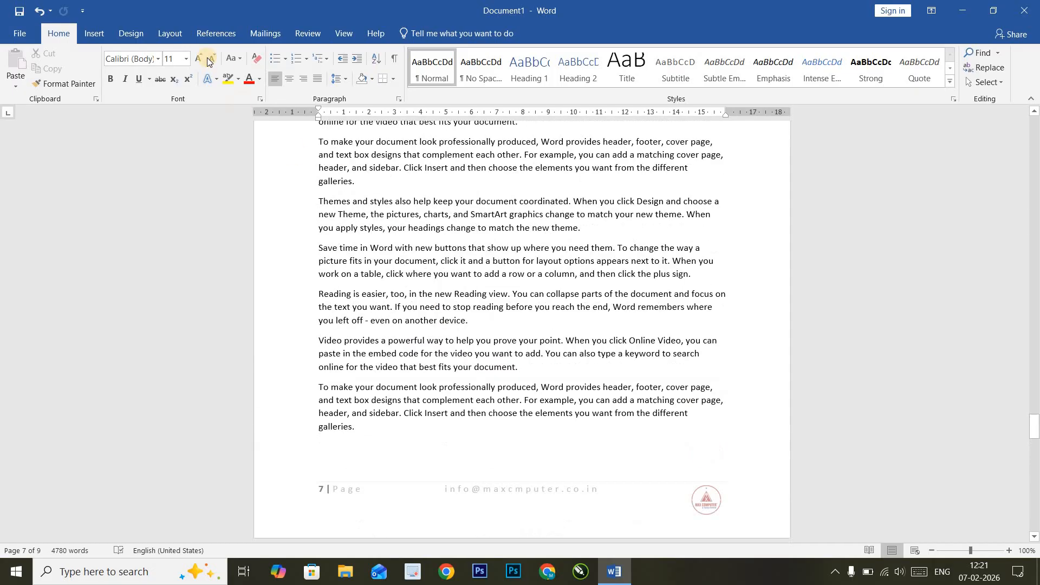
- Add an Accent Bar, Left page number in the left margin of every page
left_click(109, 38)
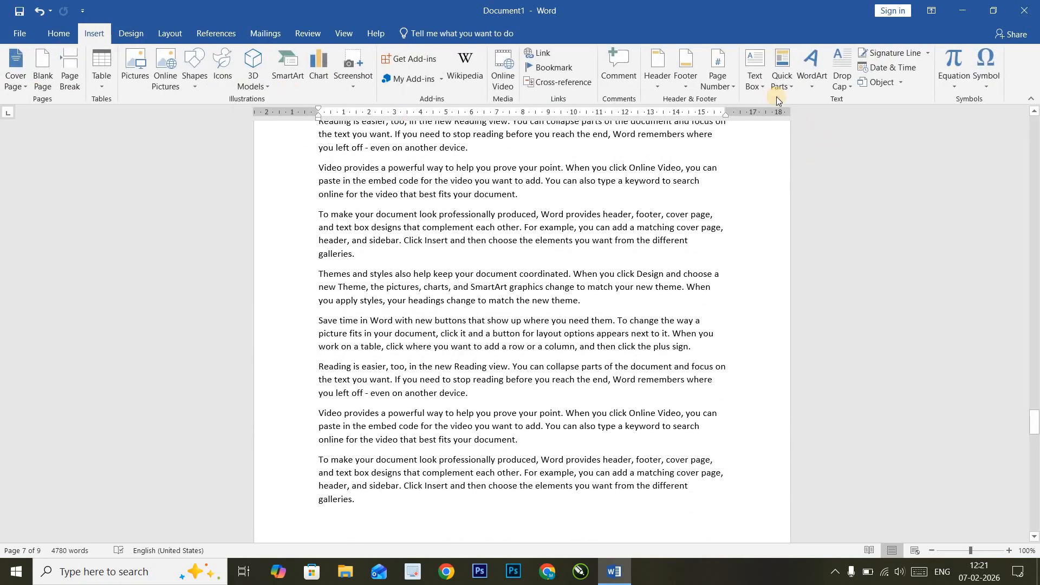
left_click(718, 85)
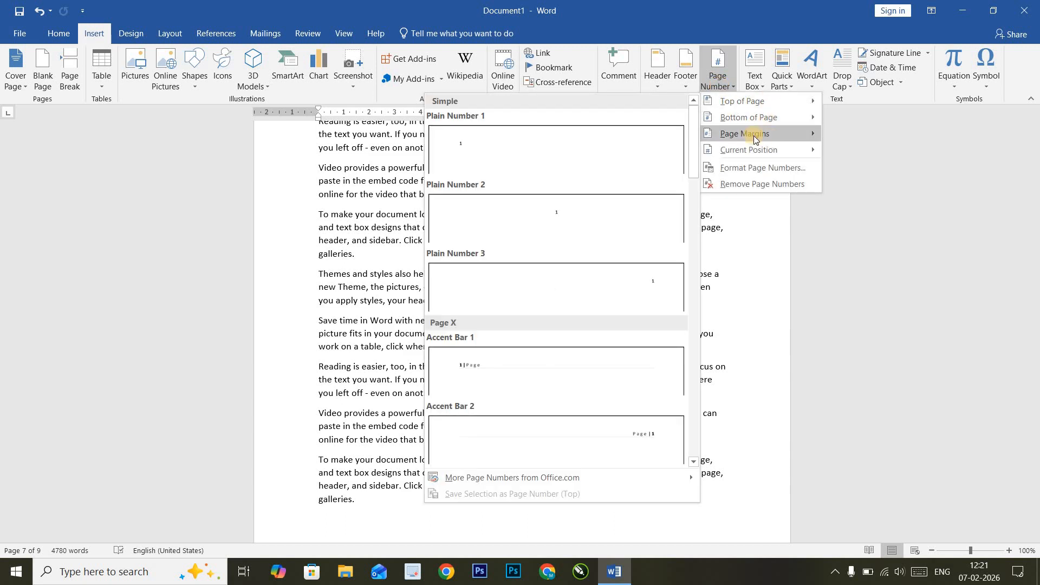
mouse_move(761, 138)
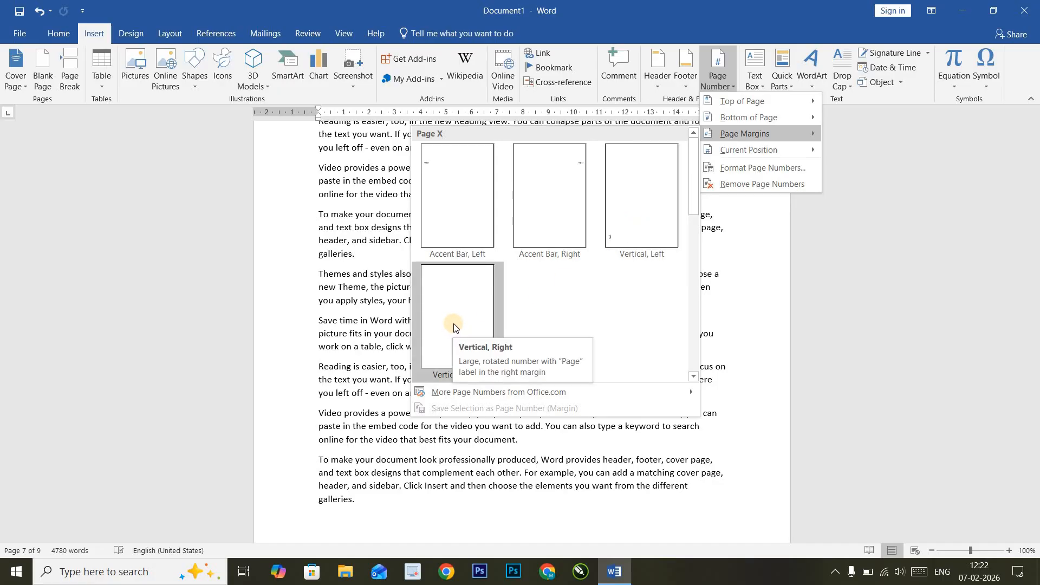
left_click(454, 216)
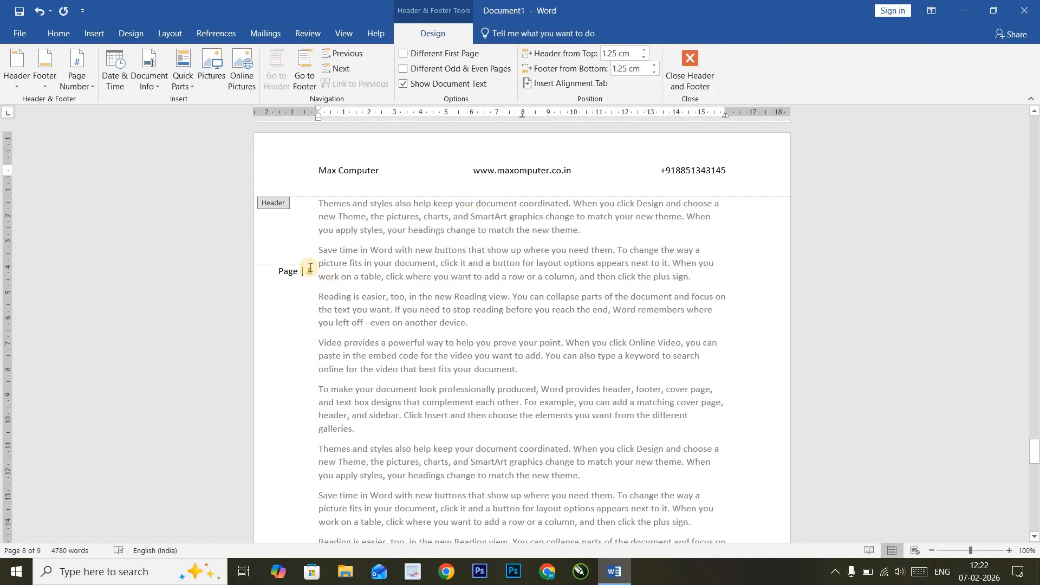
- Close Header and Footer and scroll through the pages to check the margin page numbers
left_click(700, 77)
scroll(471, 228, "down", 10)
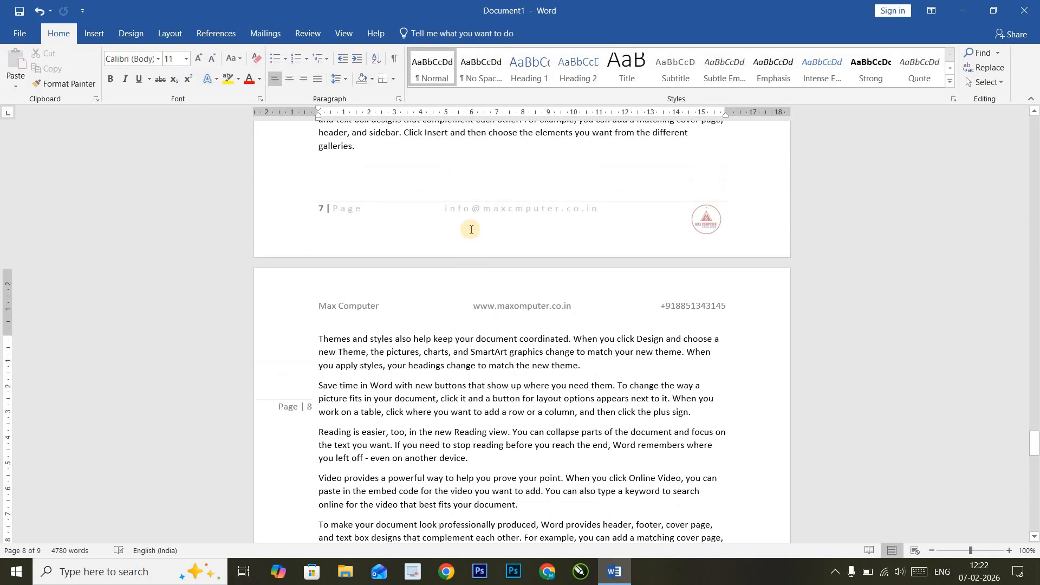
scroll(471, 228, "up", 15)
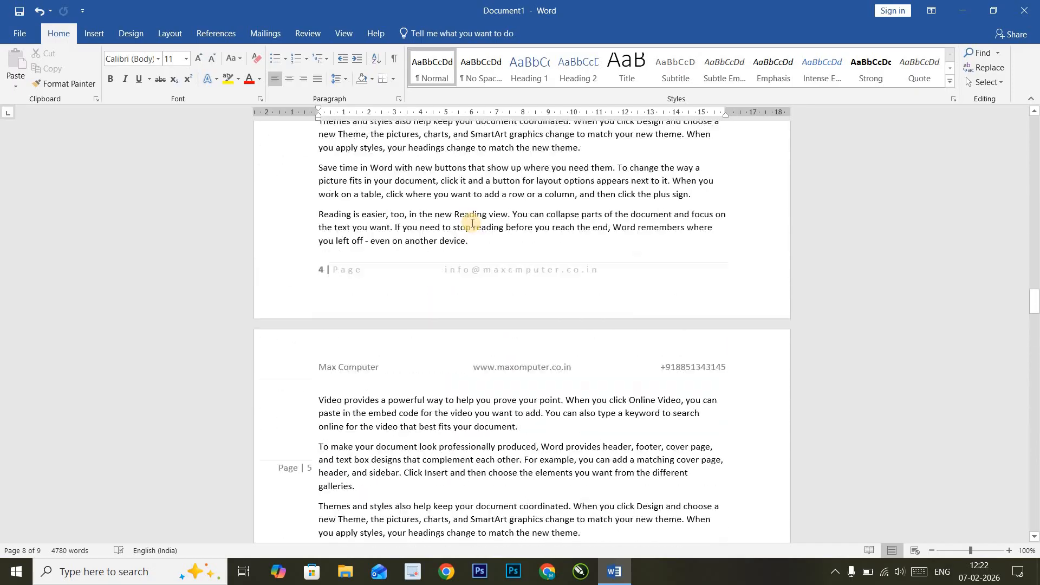
scroll(474, 218, "up", 15)
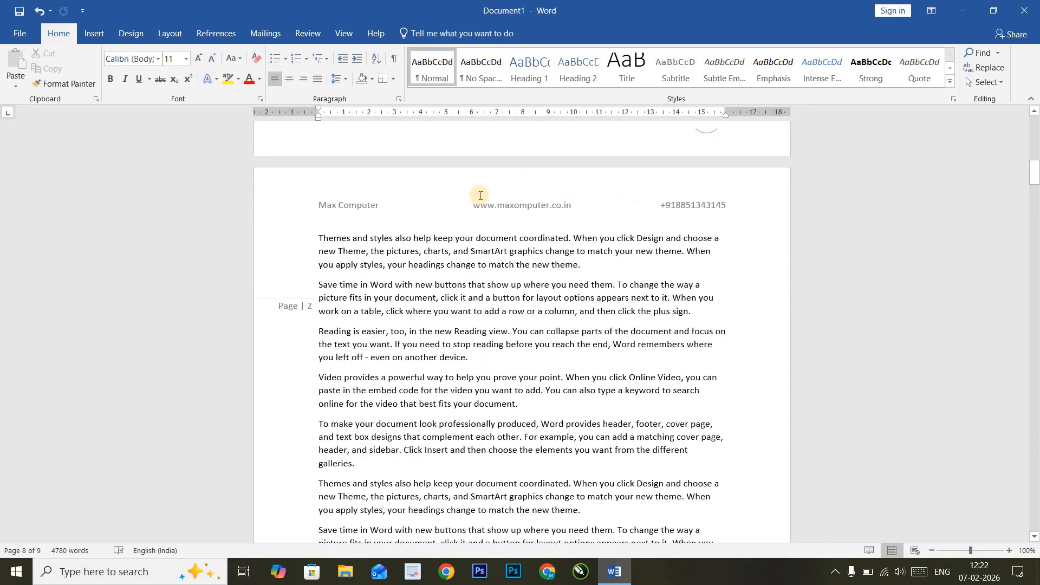
scroll(482, 192, "up", 1)
- Reopen page 1's header for editing and show the built-in Header gallery
left_click(488, 164)
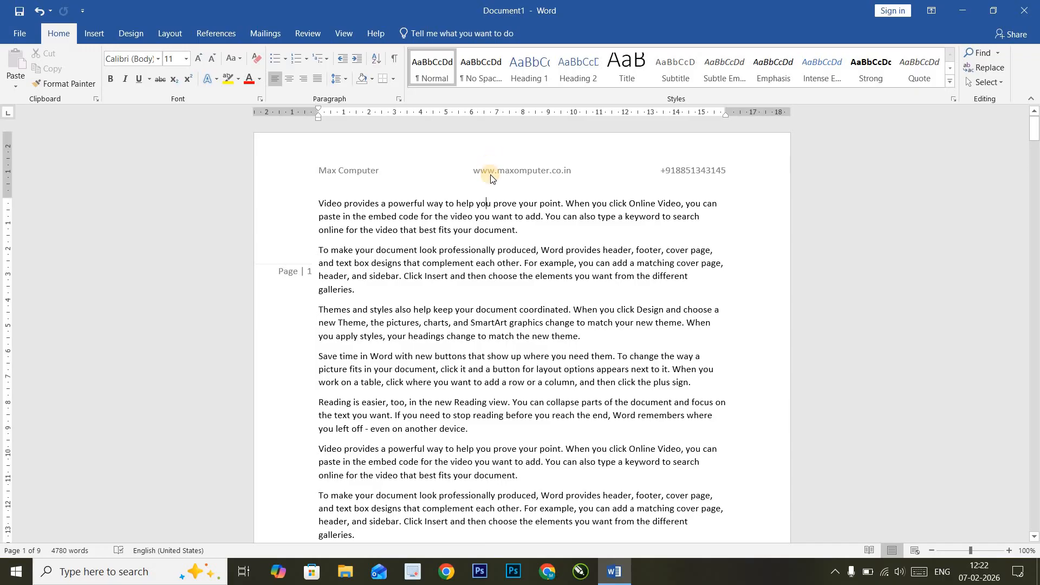
double_click(497, 173)
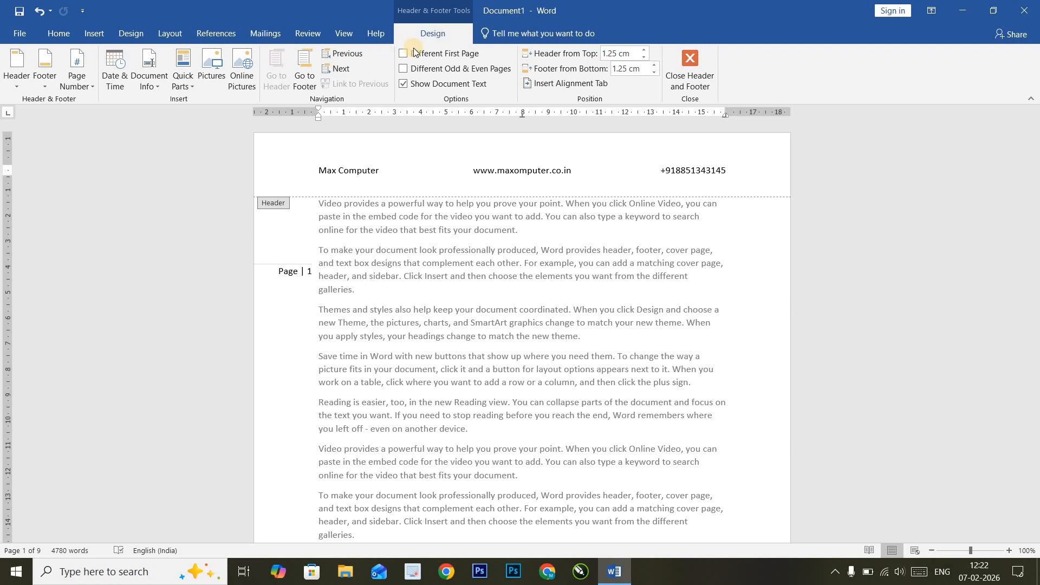
left_click(16, 90)
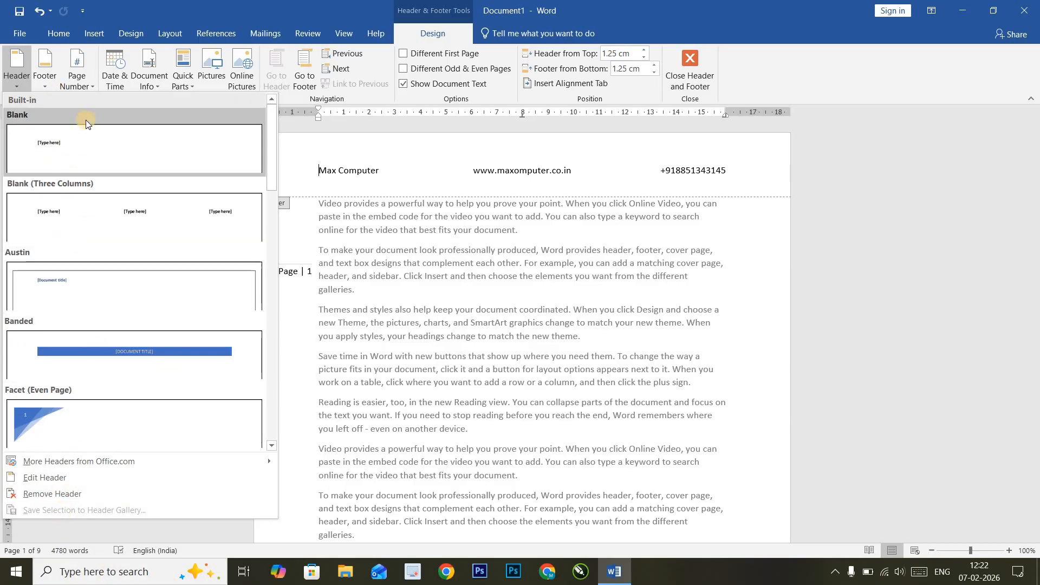
- Review the Footer gallery and the Page Number placements: Top, Bottom, Page Margins, Current Position
left_click(45, 81)
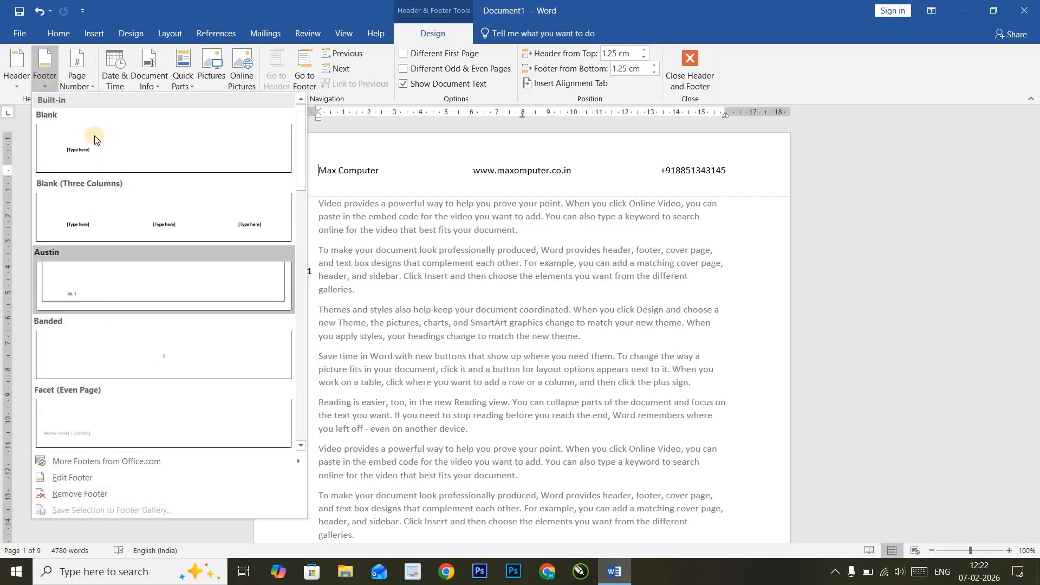
left_click(88, 85)
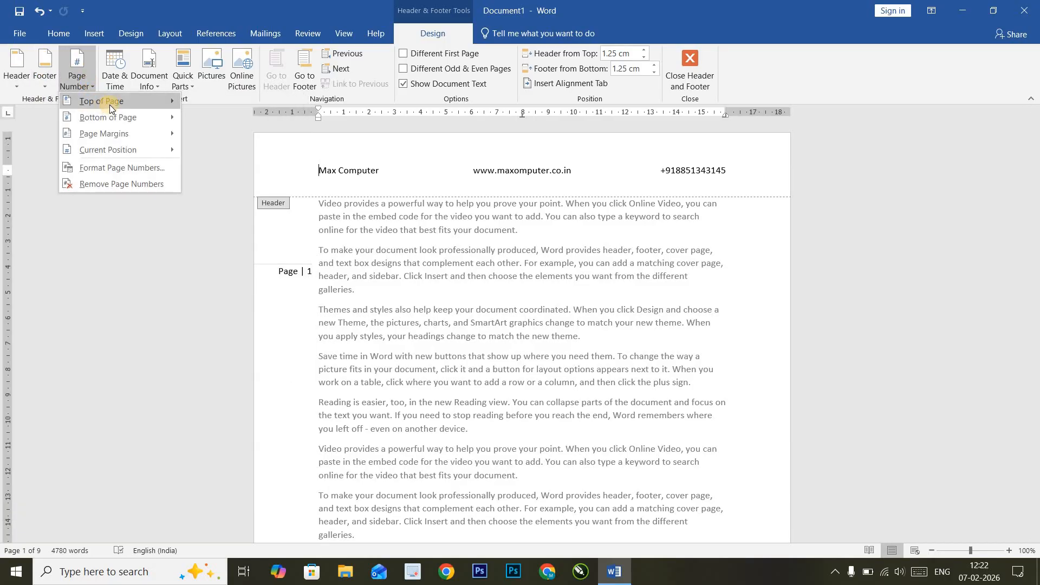
mouse_move(112, 103)
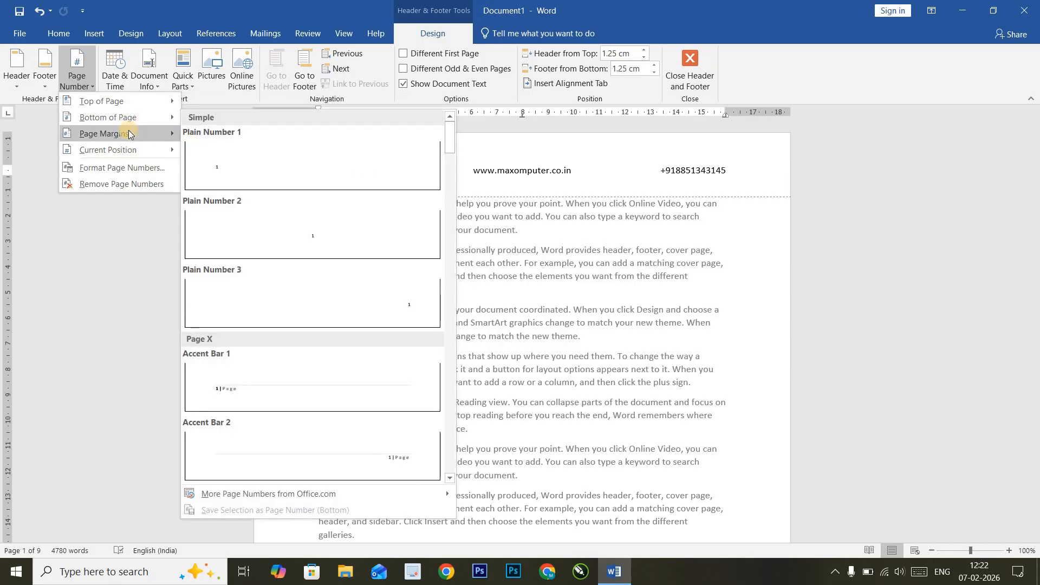
mouse_move(125, 133)
mouse_move(168, 152)
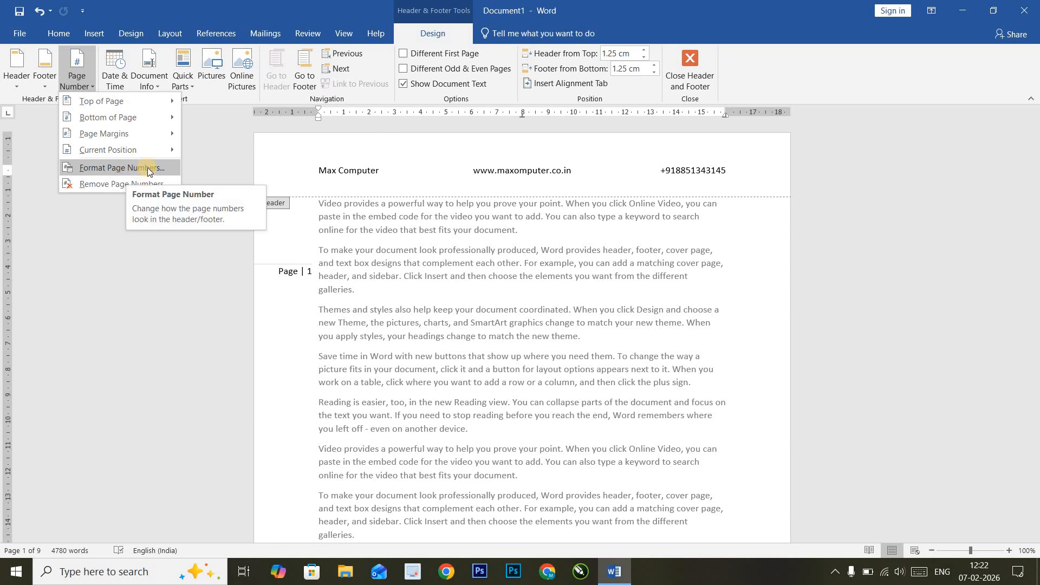
left_click(148, 169)
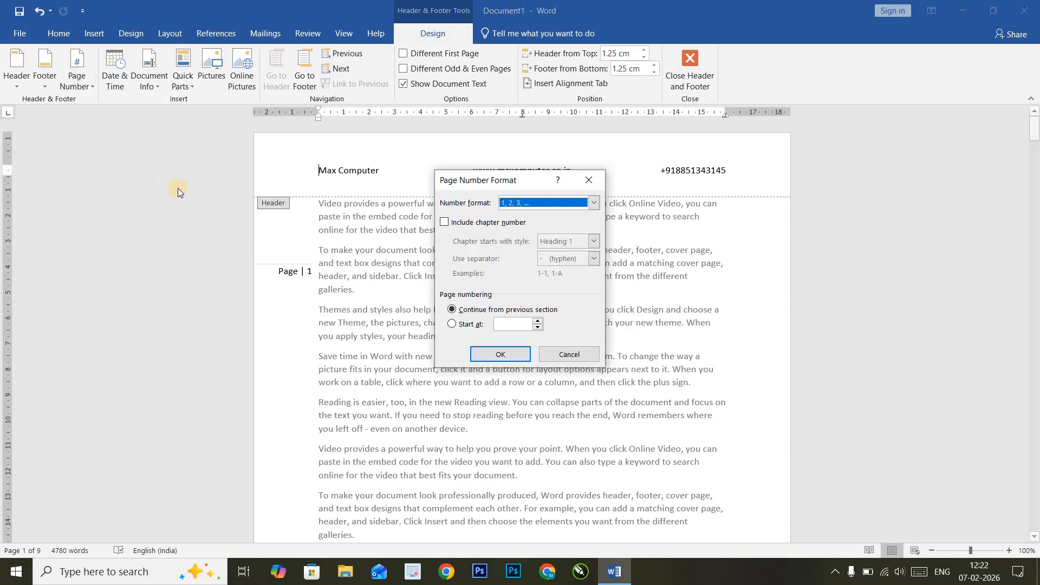
left_click(595, 204)
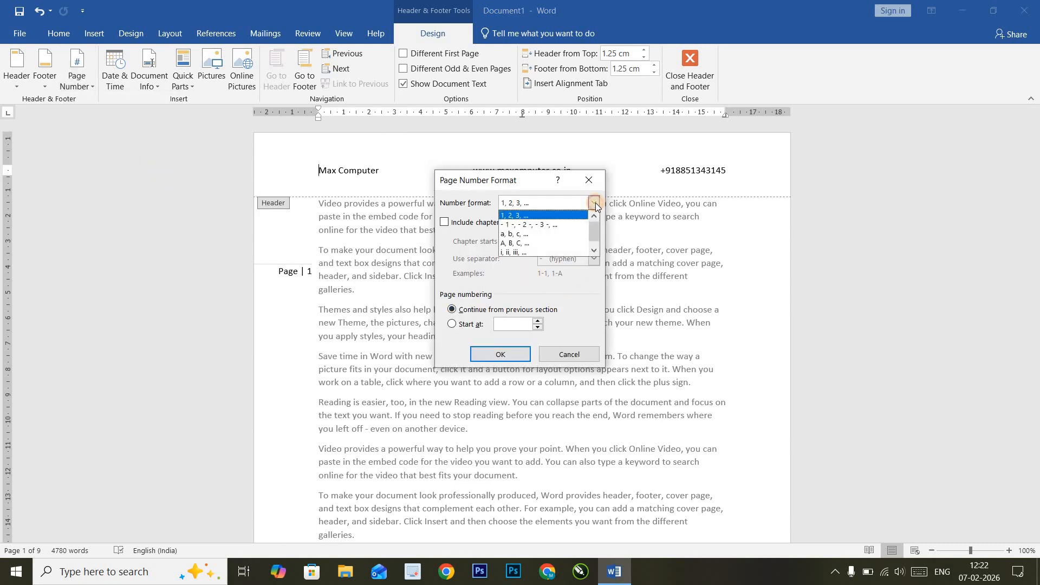
left_click(532, 243)
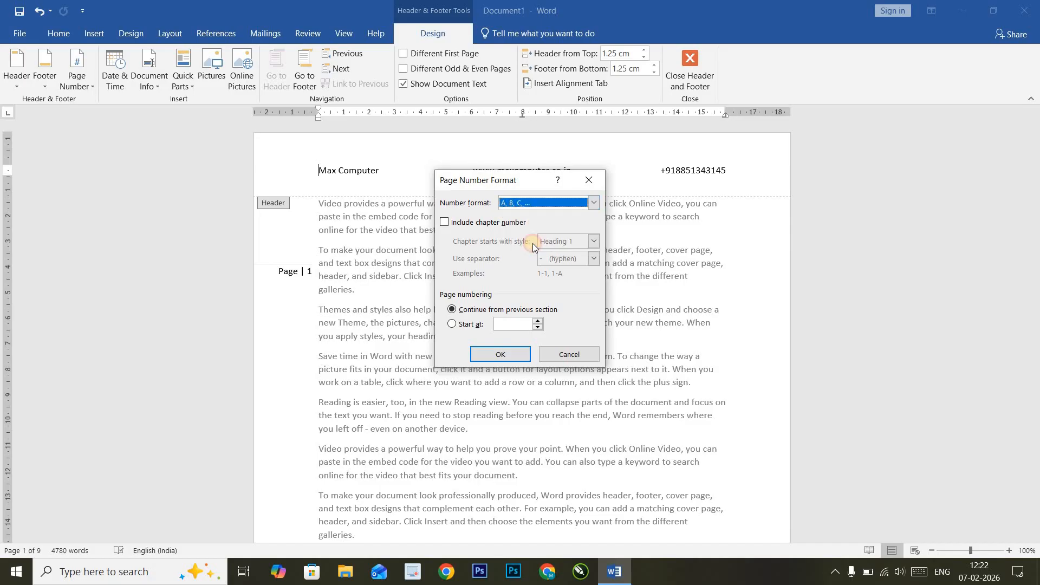
left_click(596, 204)
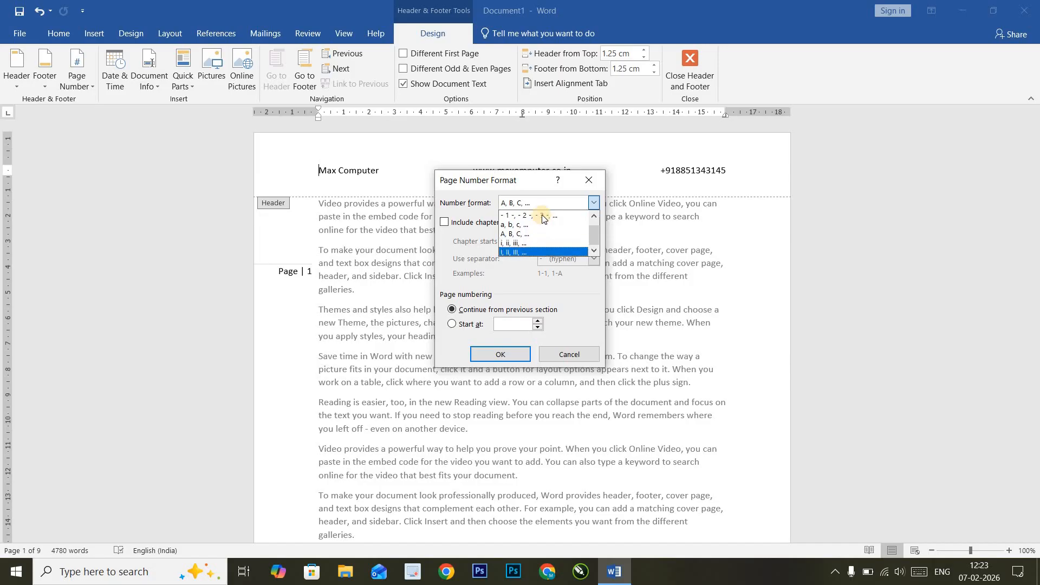
left_click(572, 292)
left_click(589, 180)
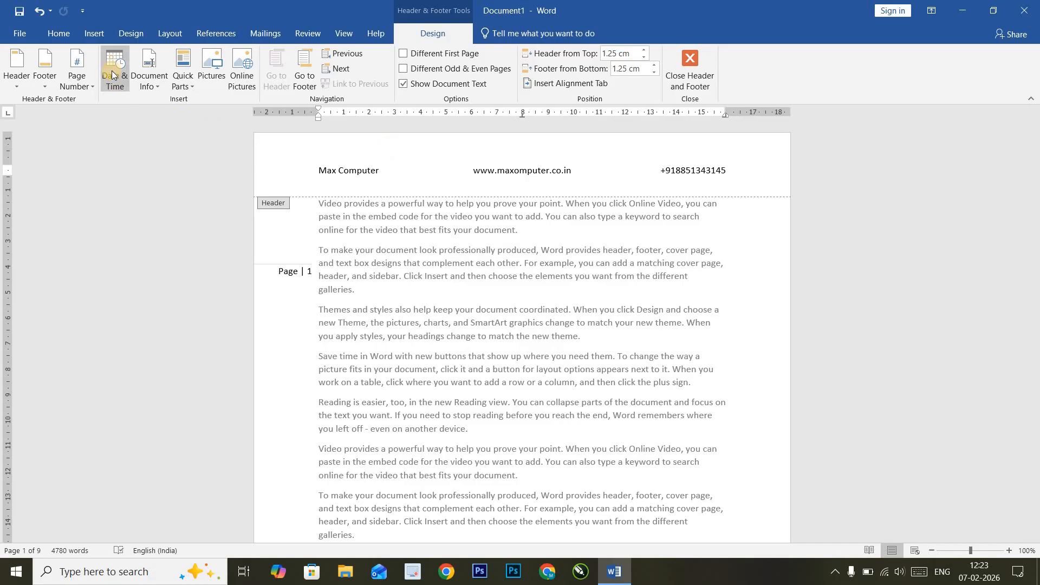
scroll(396, 258, "down", 8)
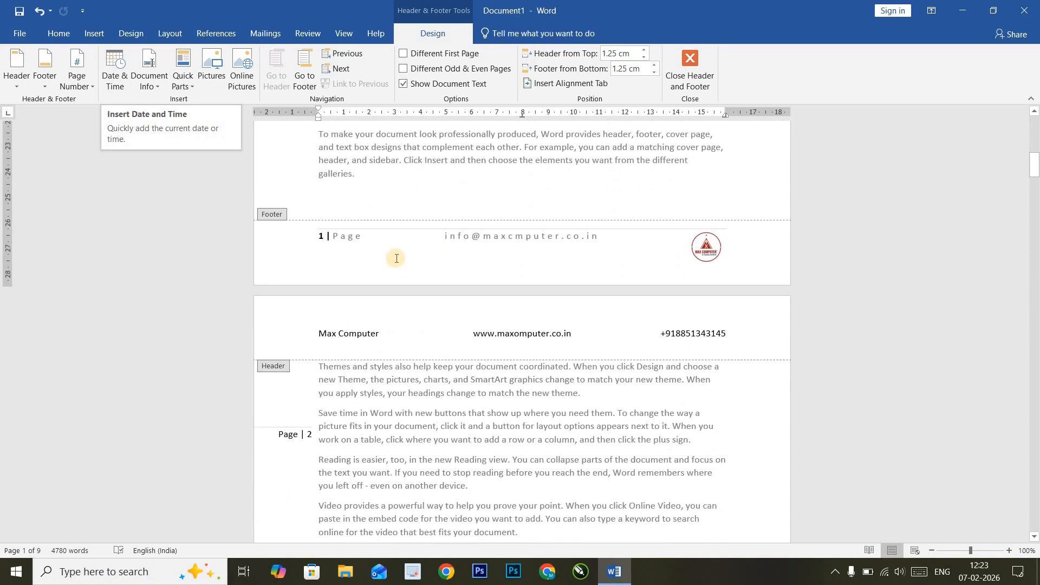
left_click(324, 272)
left_click(115, 69)
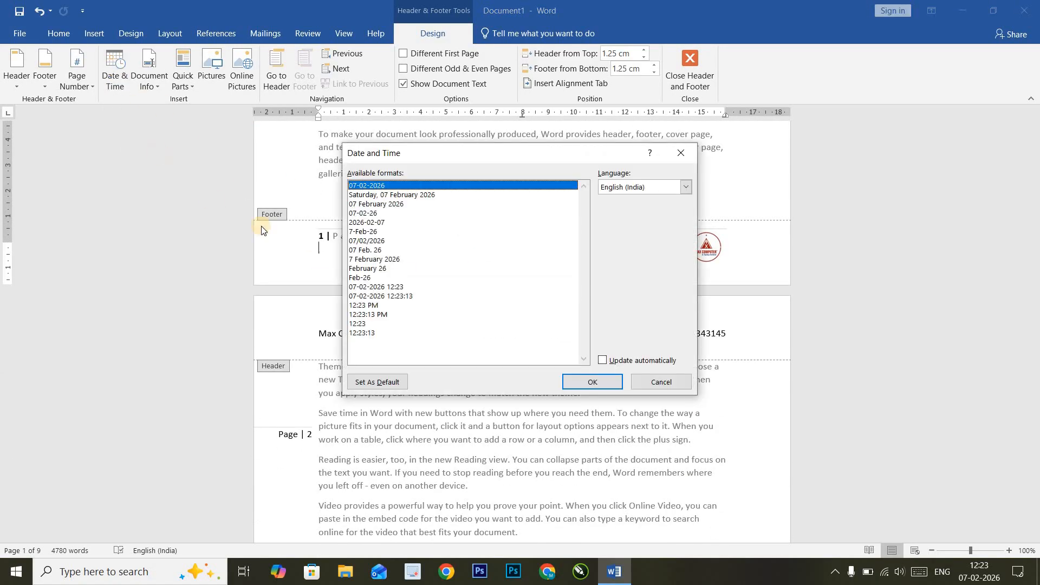
left_click(396, 197)
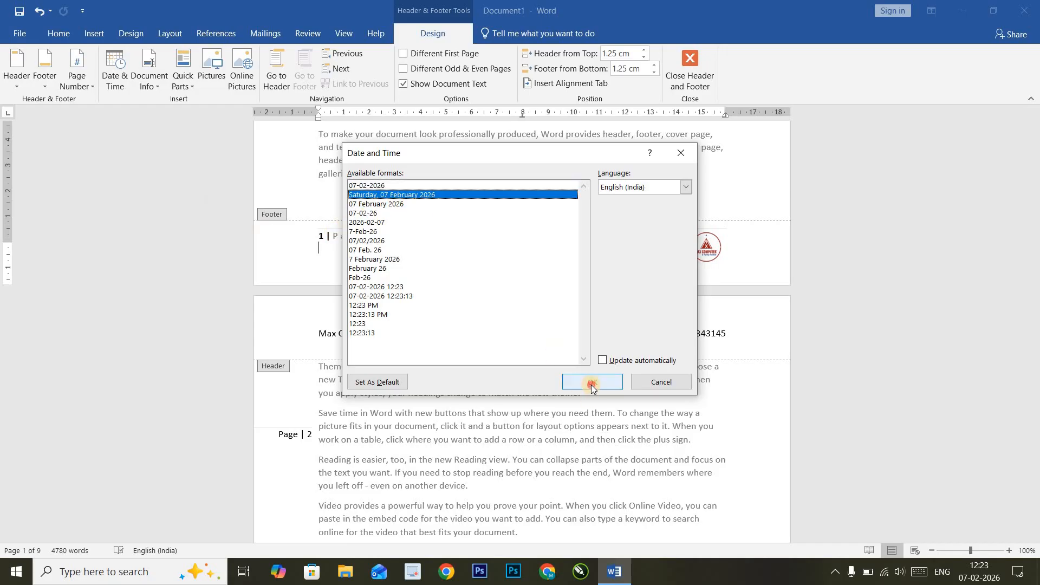
left_click(593, 382)
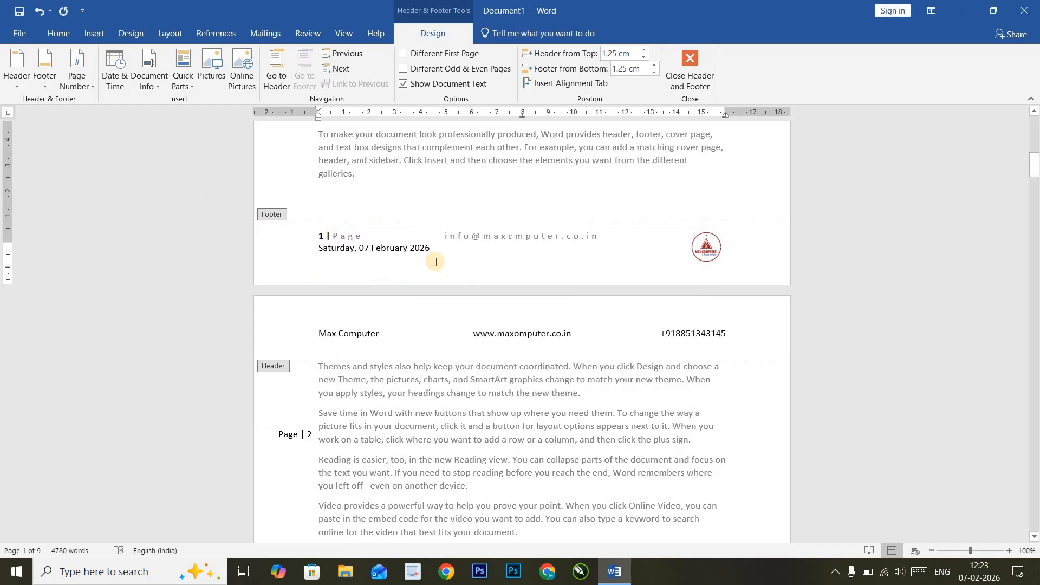
key("ctrl+z")
left_click(126, 79)
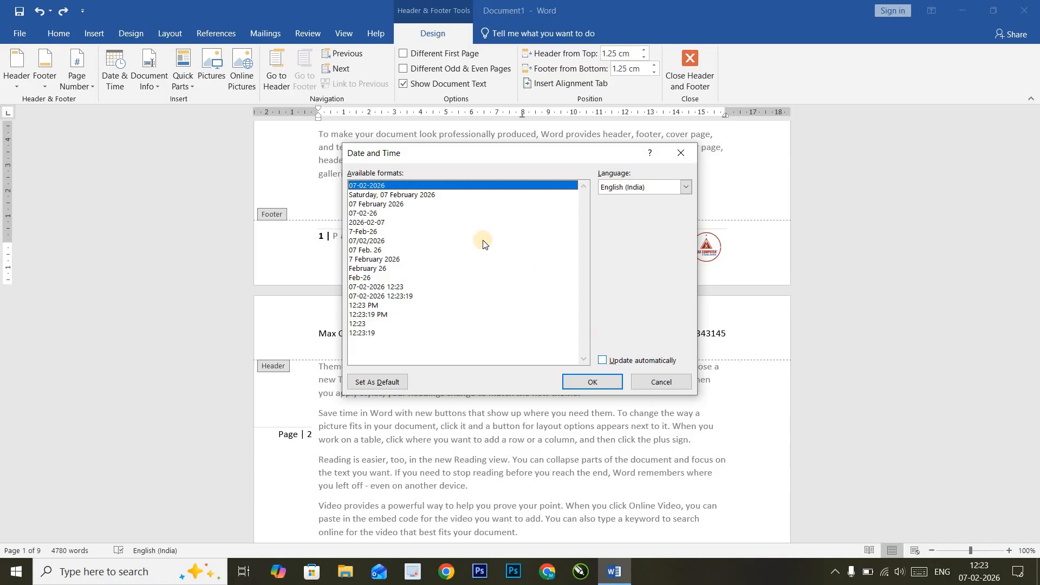
left_click(411, 197)
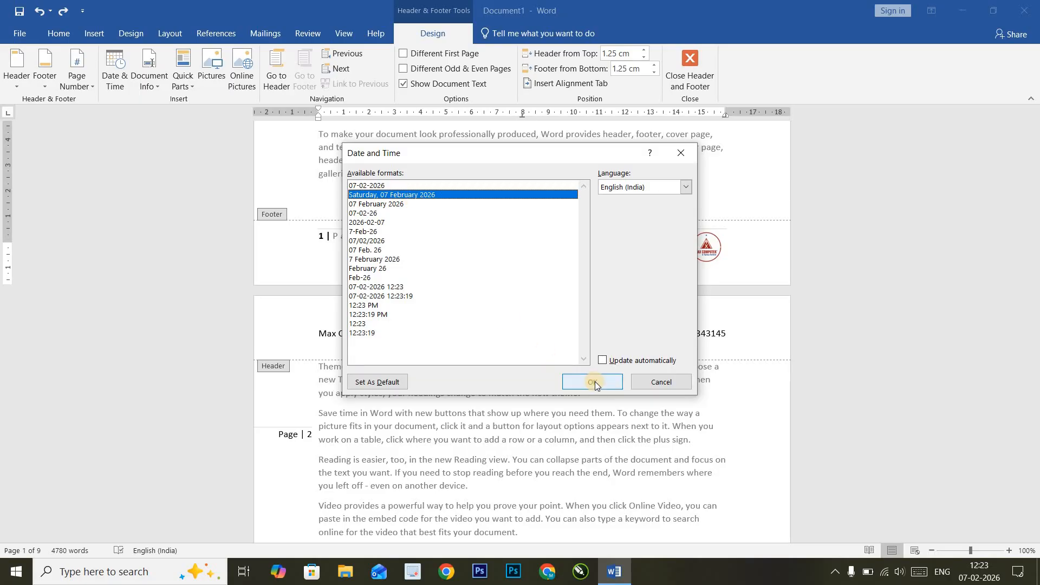
left_click(397, 204)
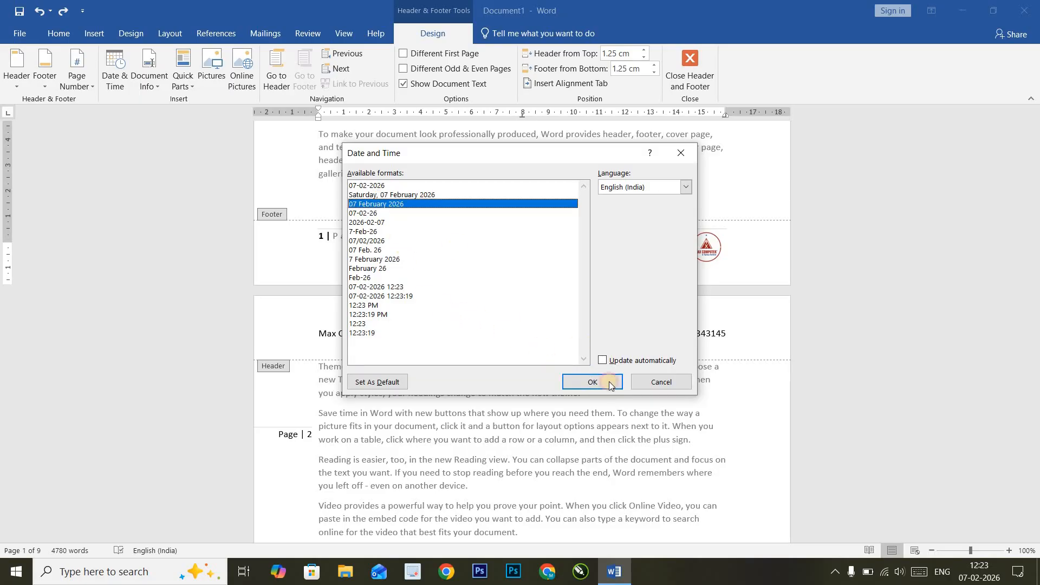
left_click(593, 383)
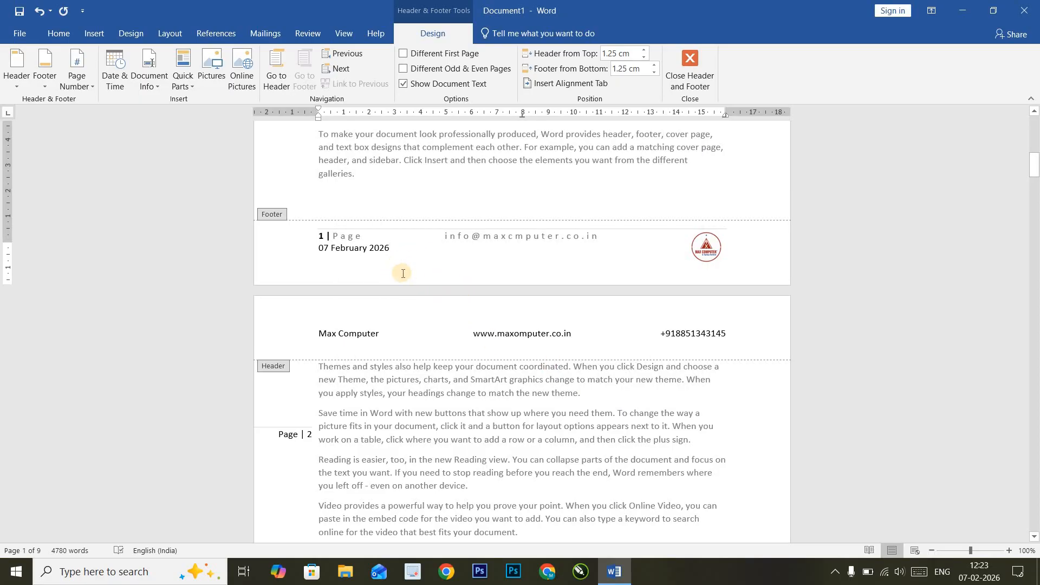
key("ctrl+z")
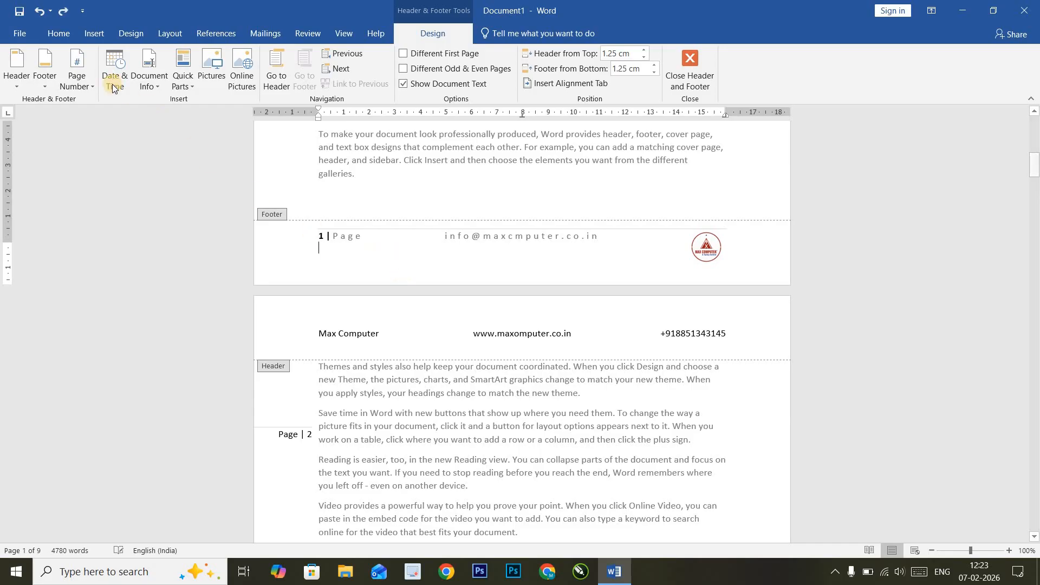
left_click(143, 81)
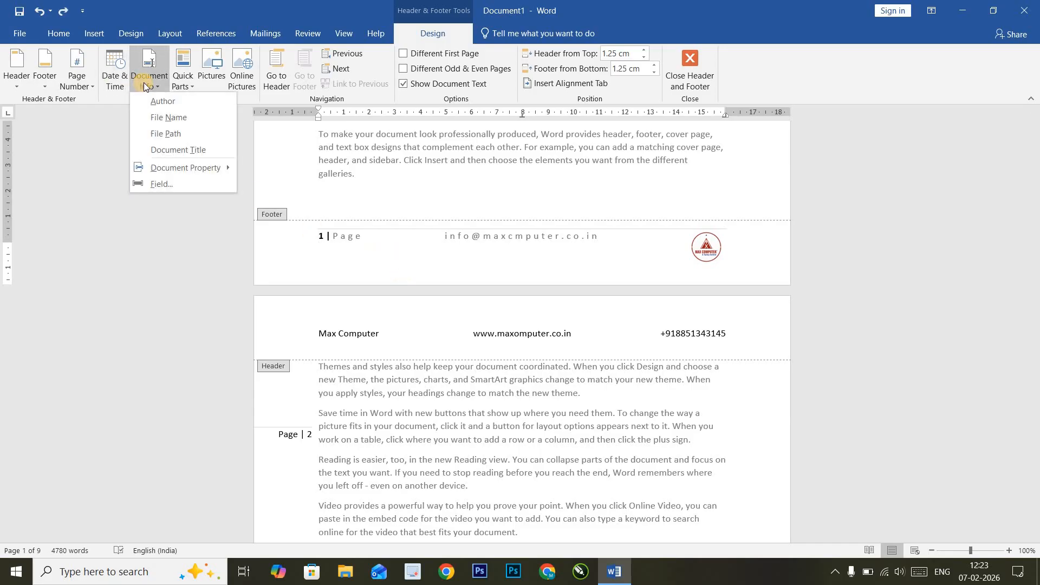
left_click(184, 103)
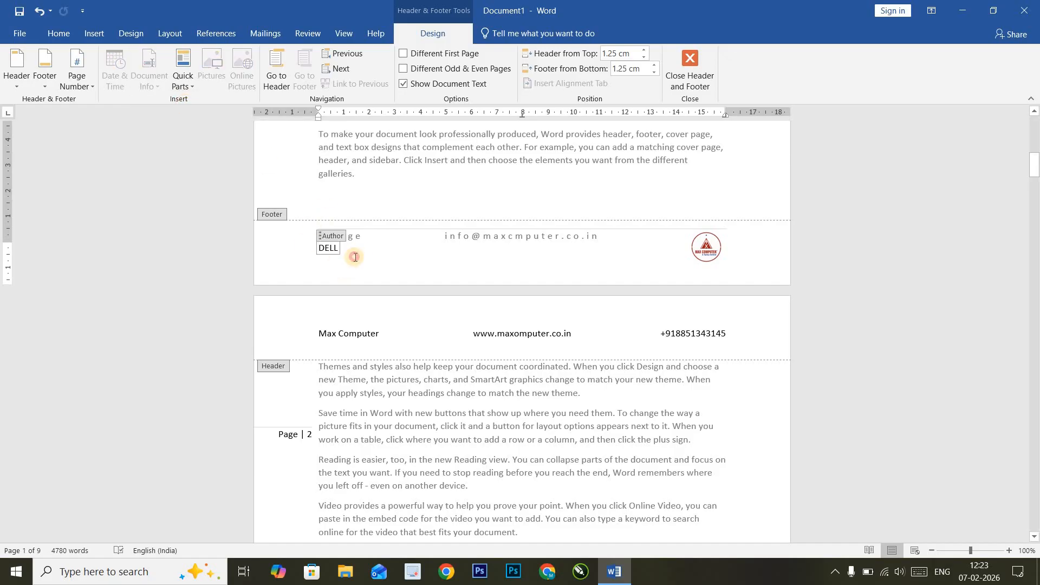
left_click(191, 79)
mouse_move(324, 104)
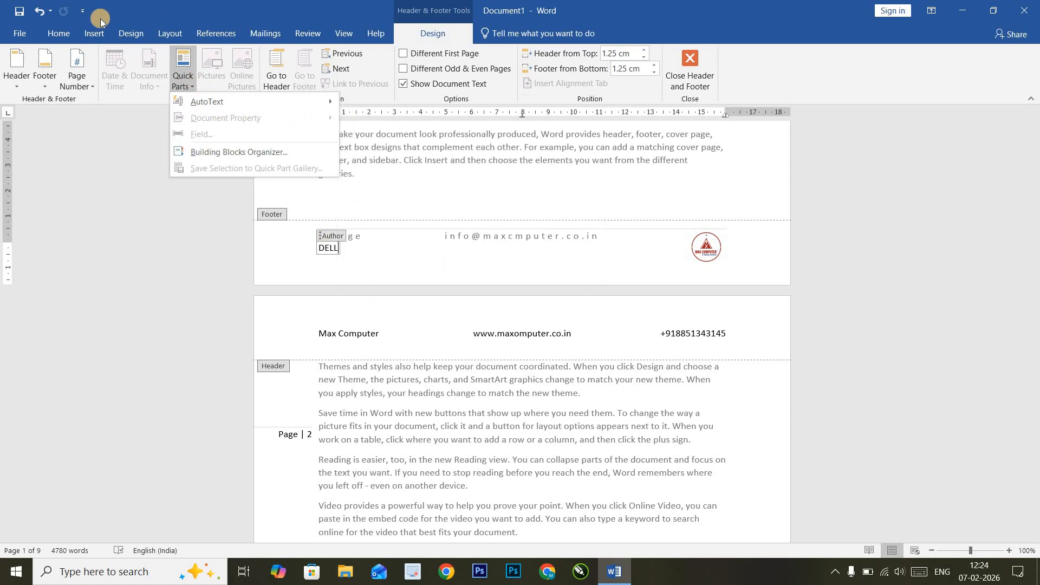
left_click(350, 253)
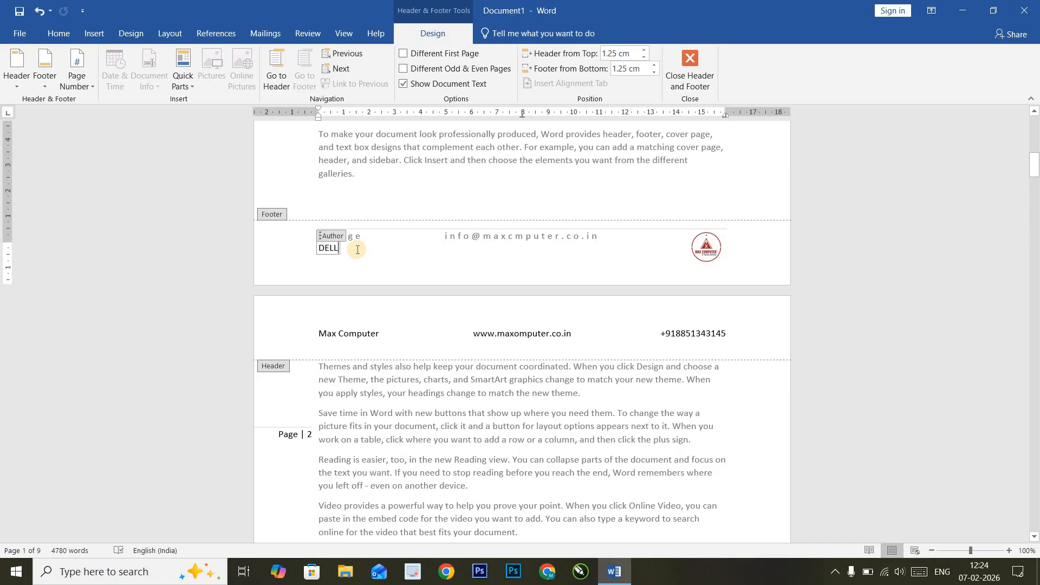
key("BackSpace")
key("BackSpace")
key("BackSpace")
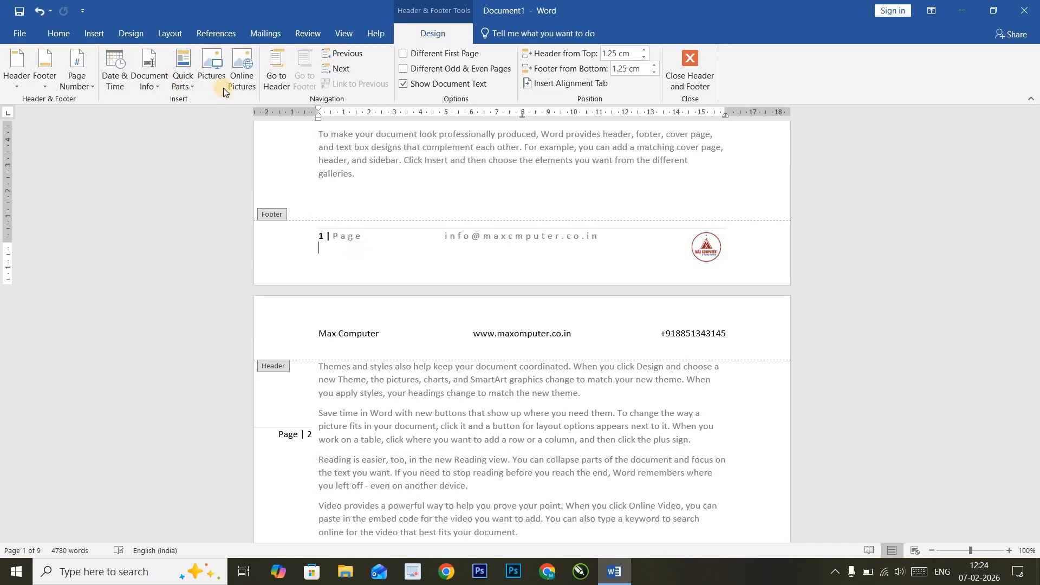
- Move between page 1's header and footer, returning to the page header
left_click(278, 66)
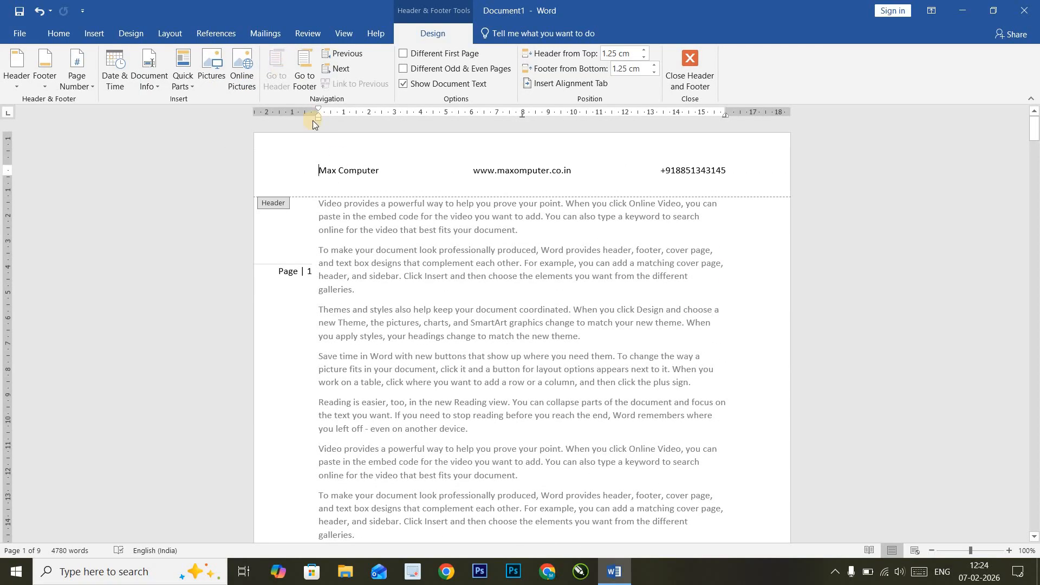
left_click(301, 76)
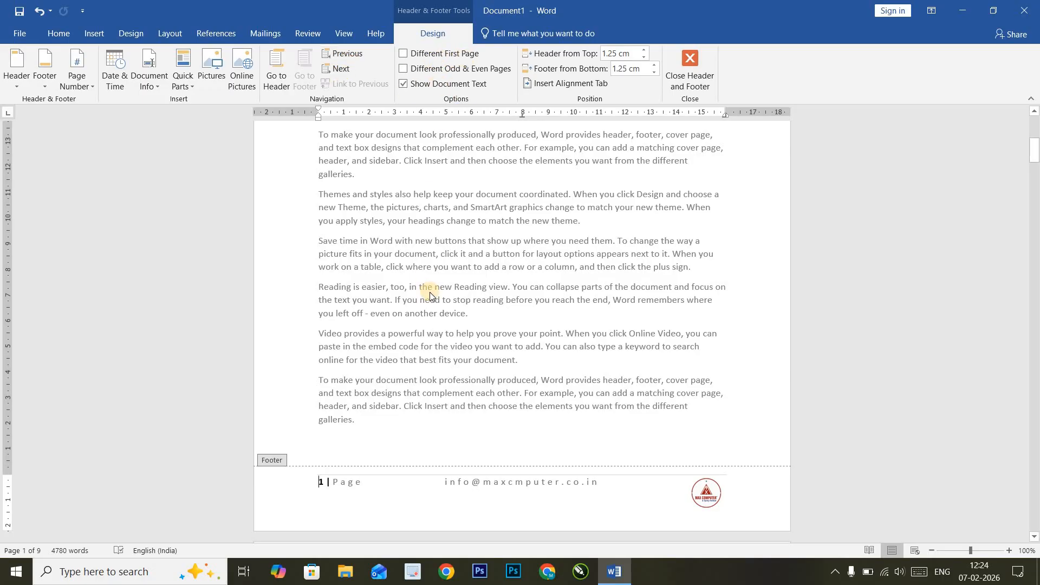
scroll(429, 260, "up", 3)
left_click(394, 163)
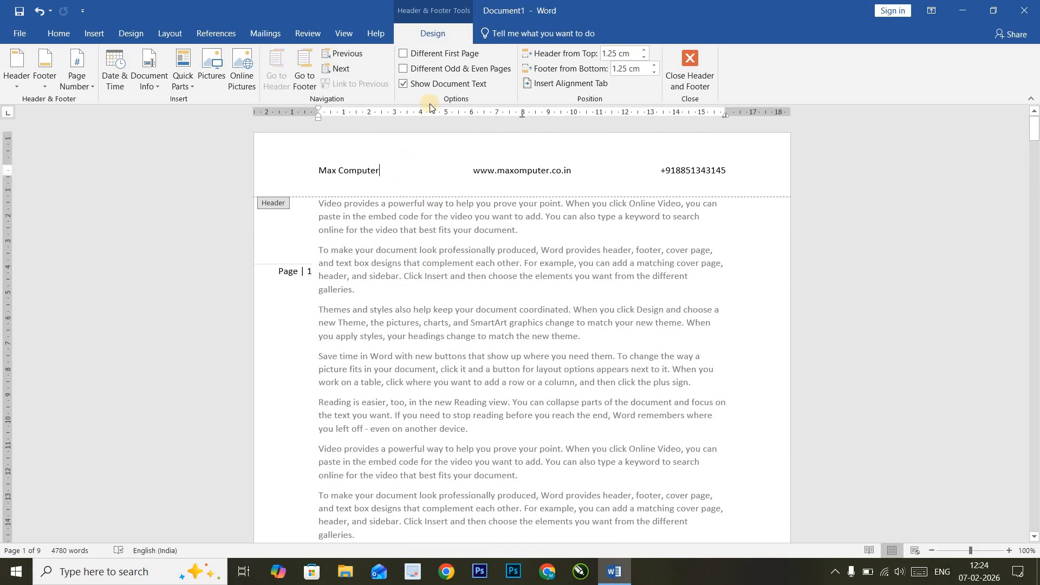
left_click(402, 53)
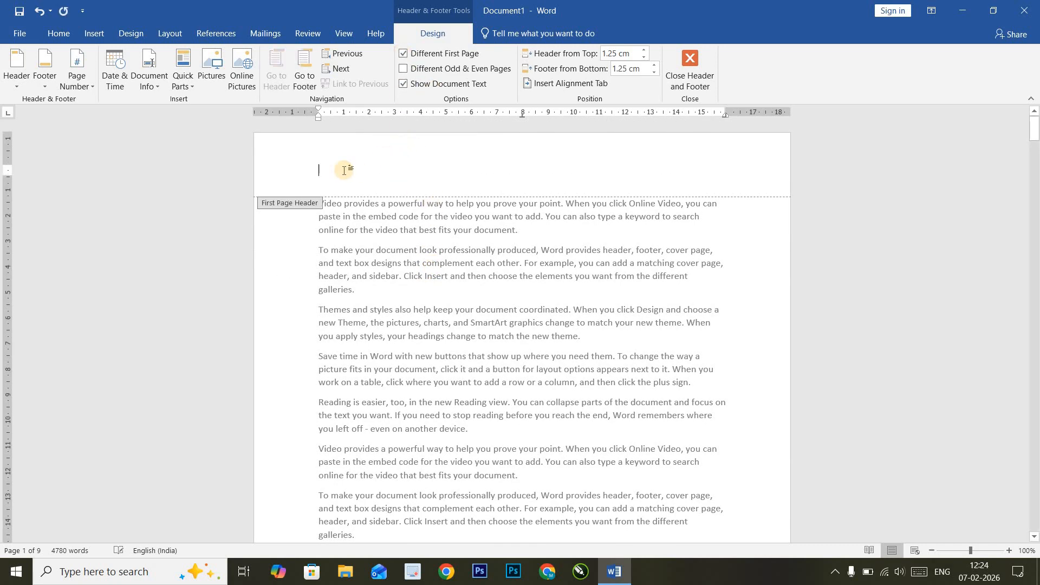
scroll(394, 252, "down", 5)
scroll(394, 252, "down", 12)
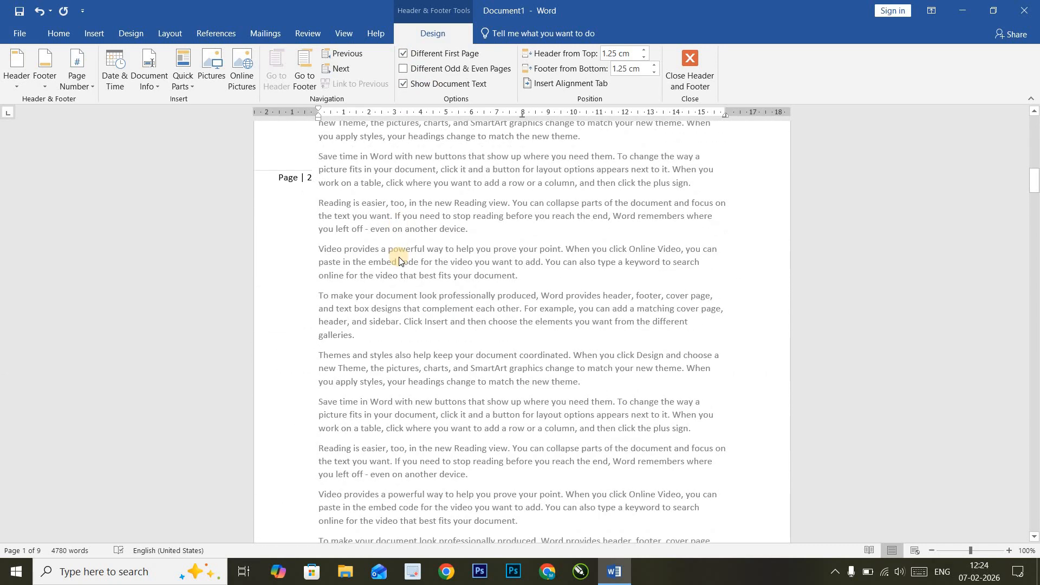
scroll(331, 245, "up", 4)
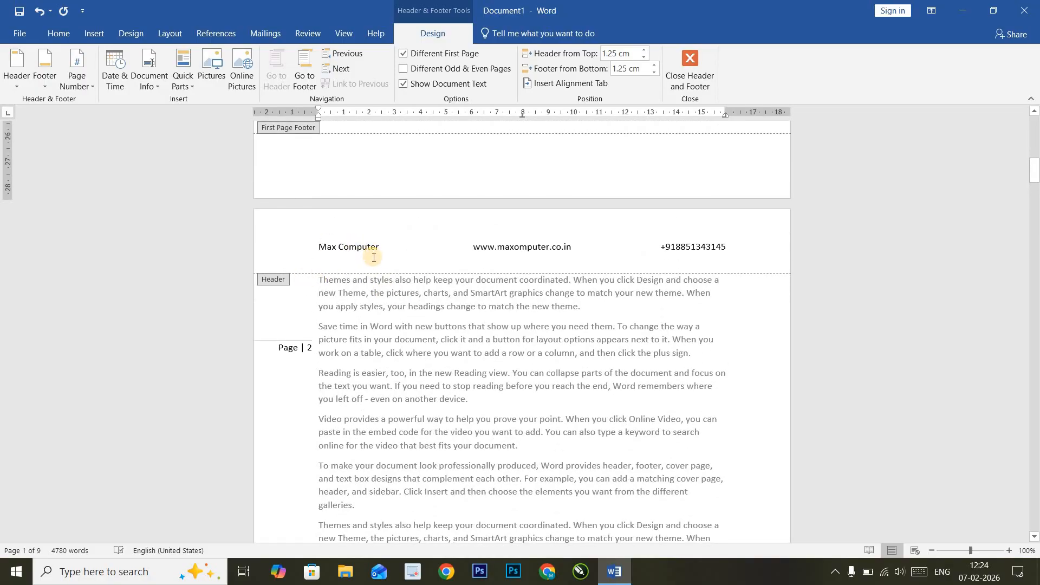
scroll(408, 263, "up", 10)
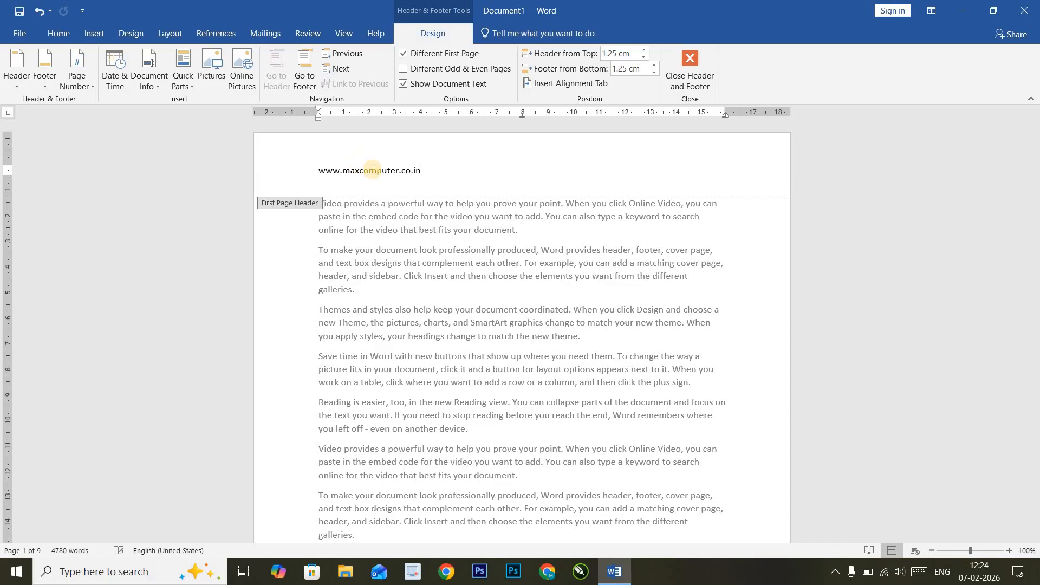
key("Escape")
scroll(374, 188, "down", 4)
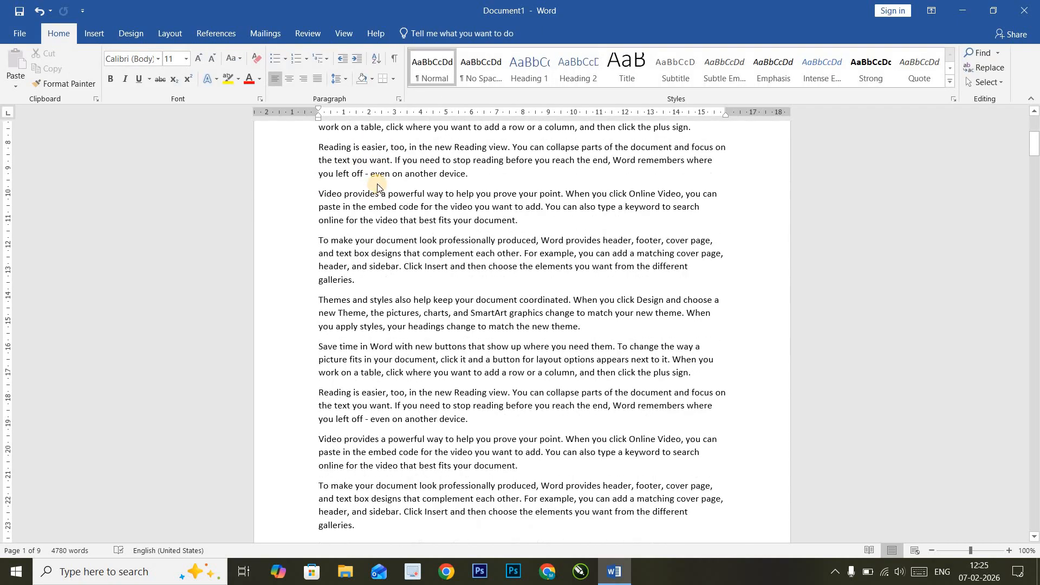
- Check the later pages' headers and footers, then open page 1's empty First Page Footer
scroll(347, 181, "up", 5)
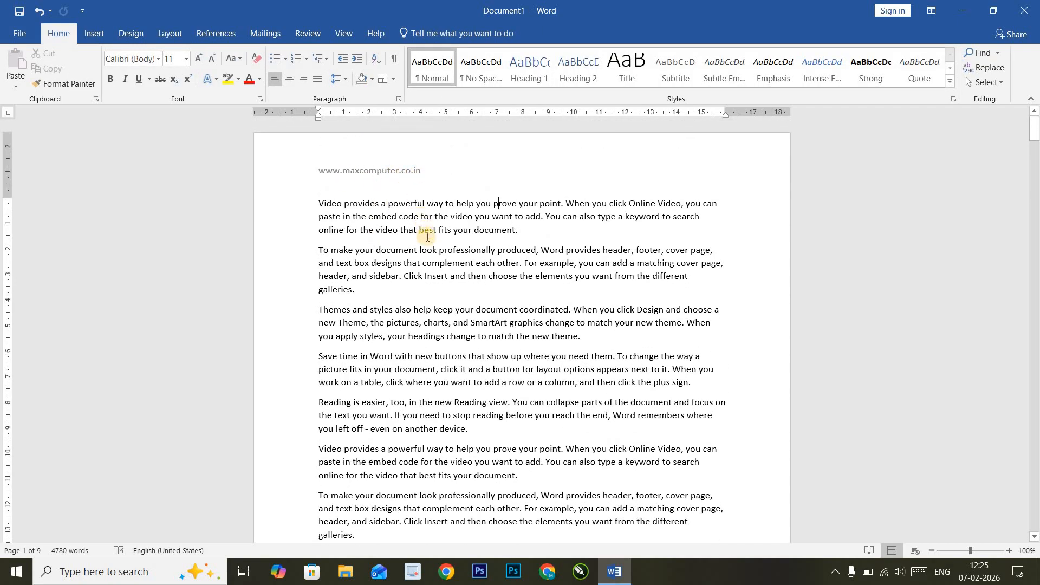
scroll(427, 237, "down", 15)
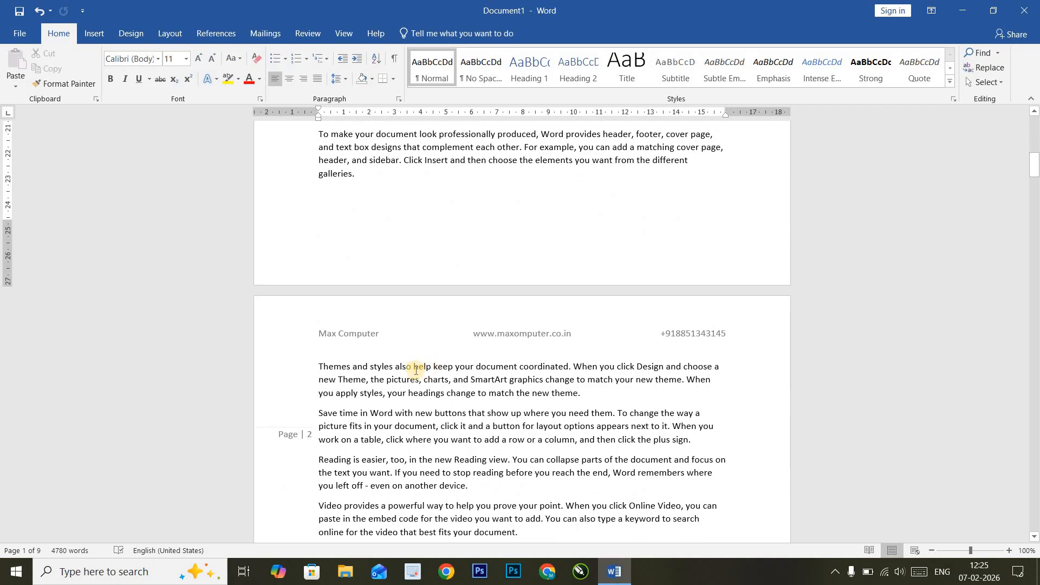
scroll(364, 340, "down", 10)
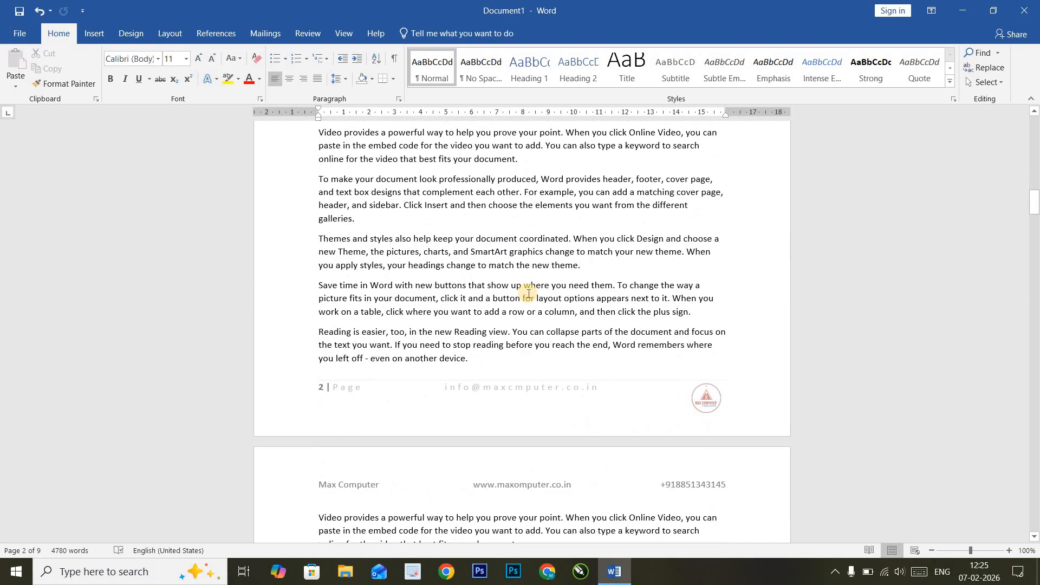
scroll(529, 293, "down", 8)
scroll(530, 297, "up", 5)
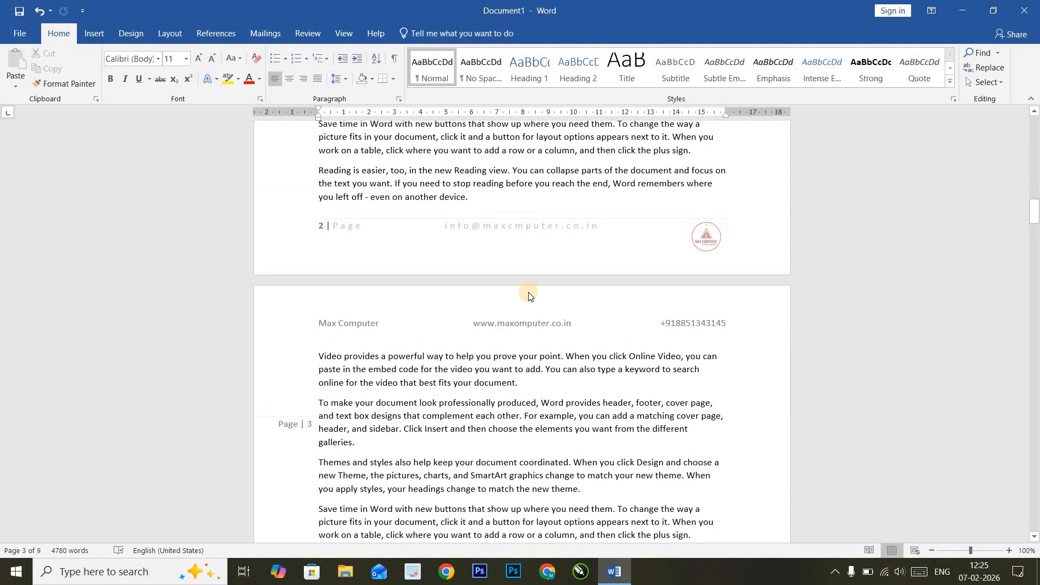
scroll(528, 295, "up", 18)
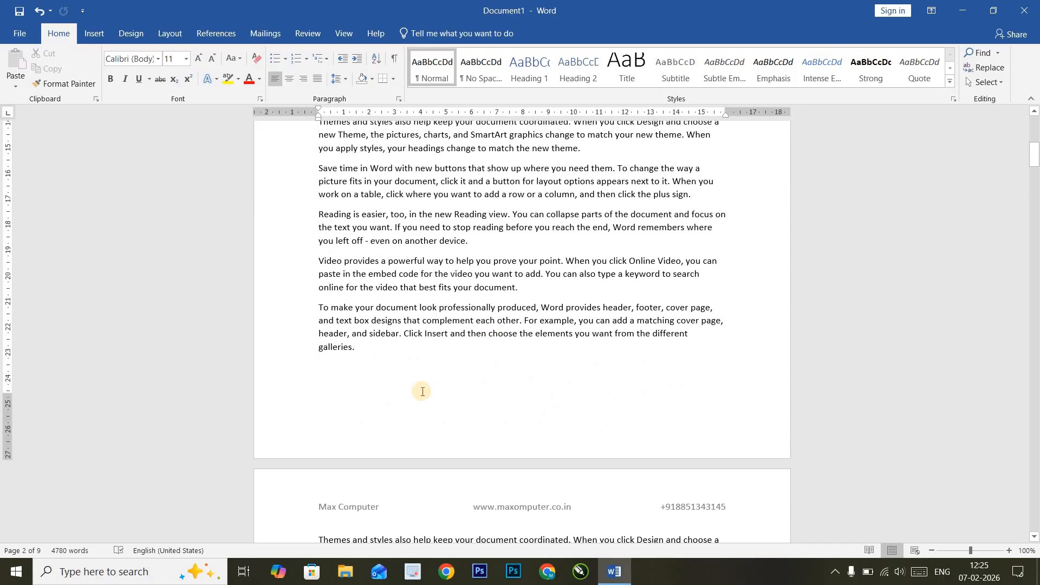
double_click(375, 432)
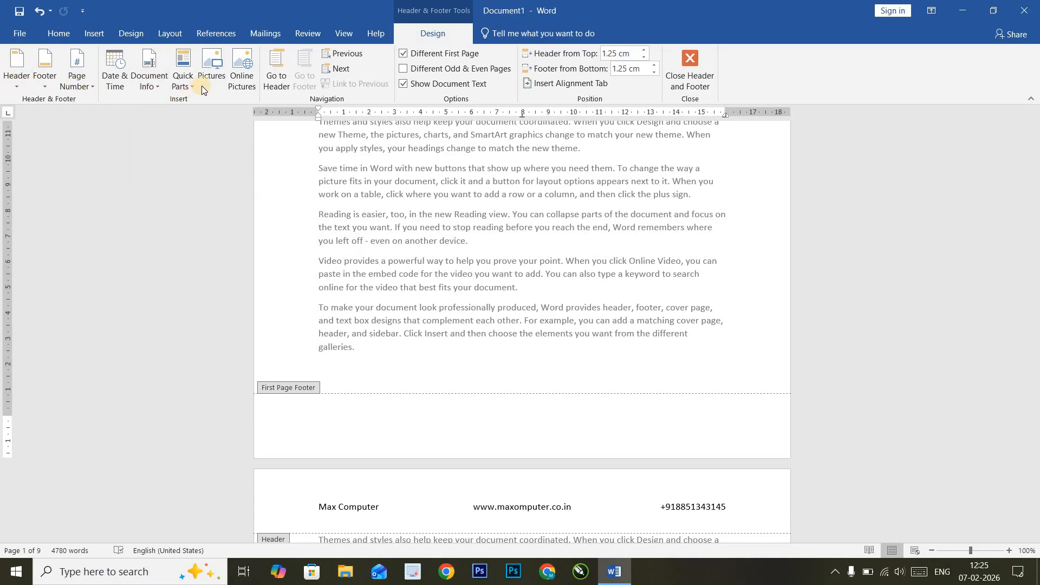
- Open the Pictures dialog and browse to This PC > Downloads
left_click(213, 70)
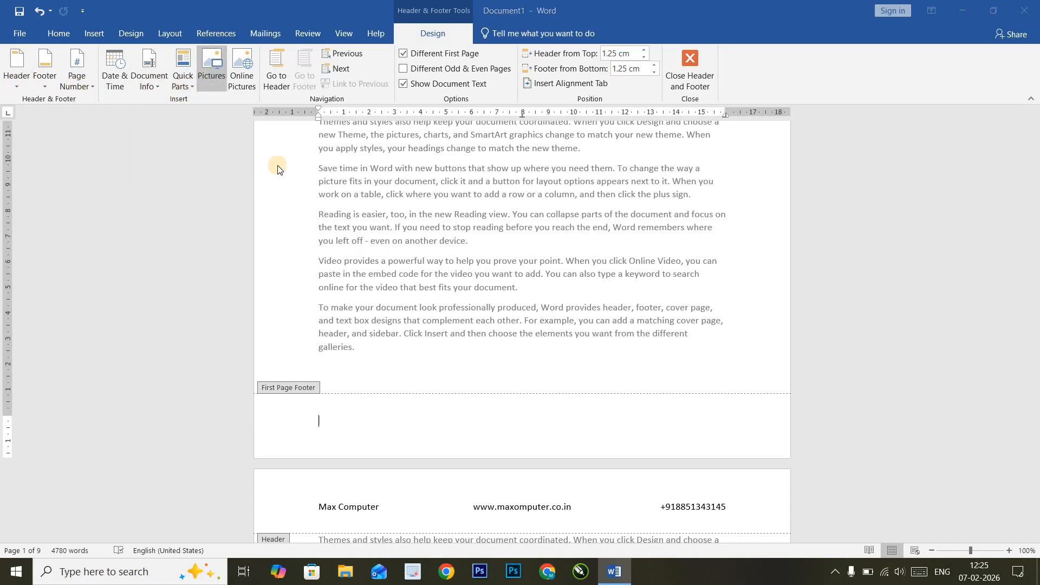
scroll(204, 174, "down", 10)
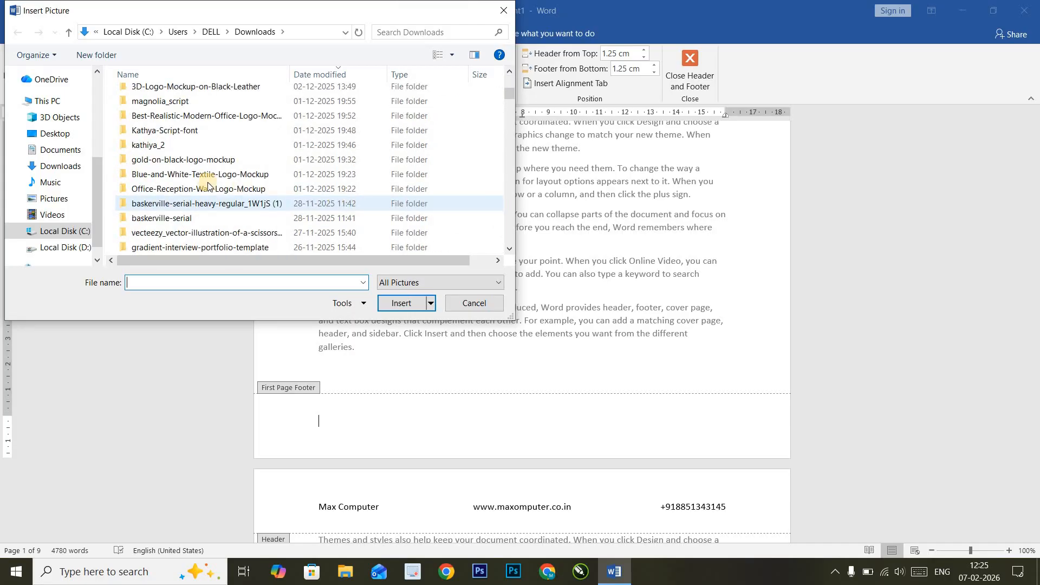
left_click(58, 101)
left_click(60, 165)
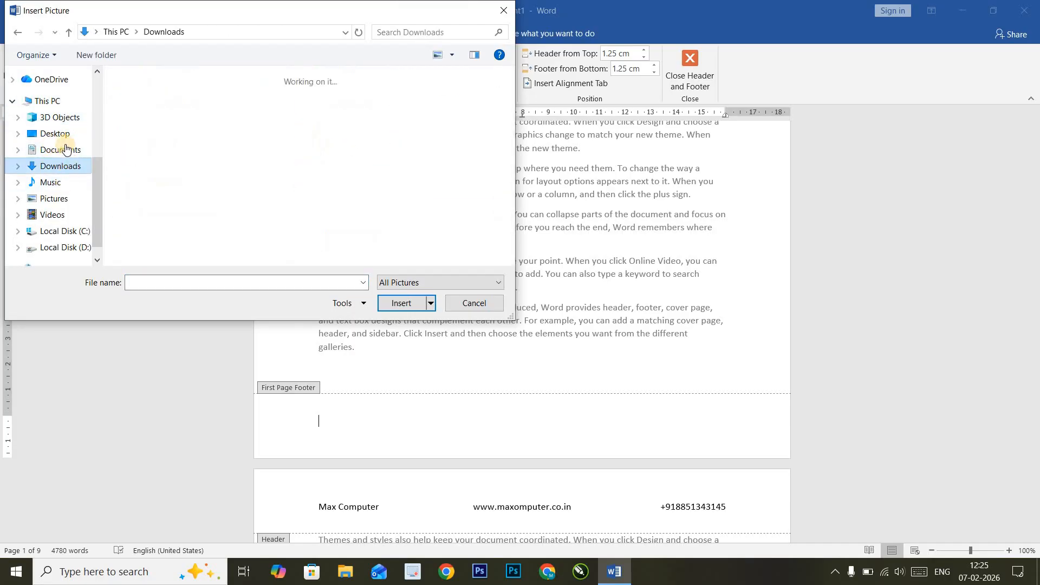
- Insert the Max-computer-logo image from Downloads into the first-page footer
scroll(272, 220, "down", 1)
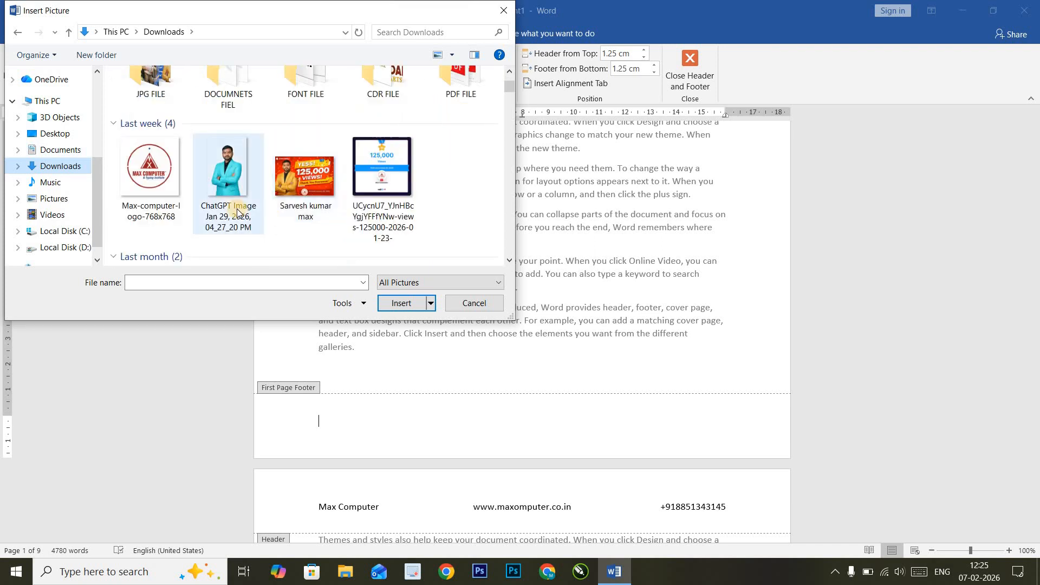
scroll(176, 192, "down", 3)
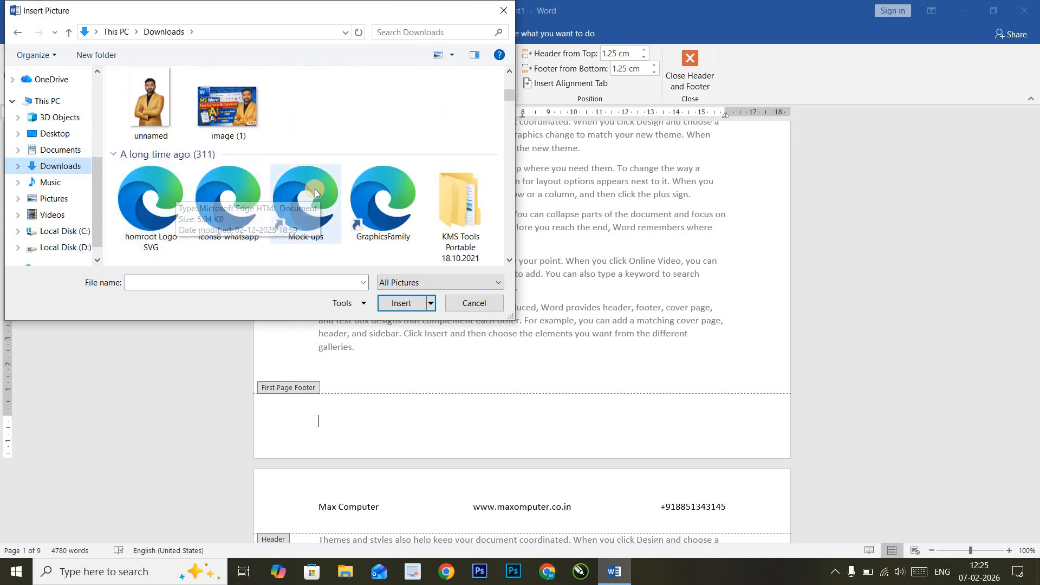
scroll(314, 190, "up", 1)
scroll(315, 190, "up", 3)
scroll(318, 188, "down", 3)
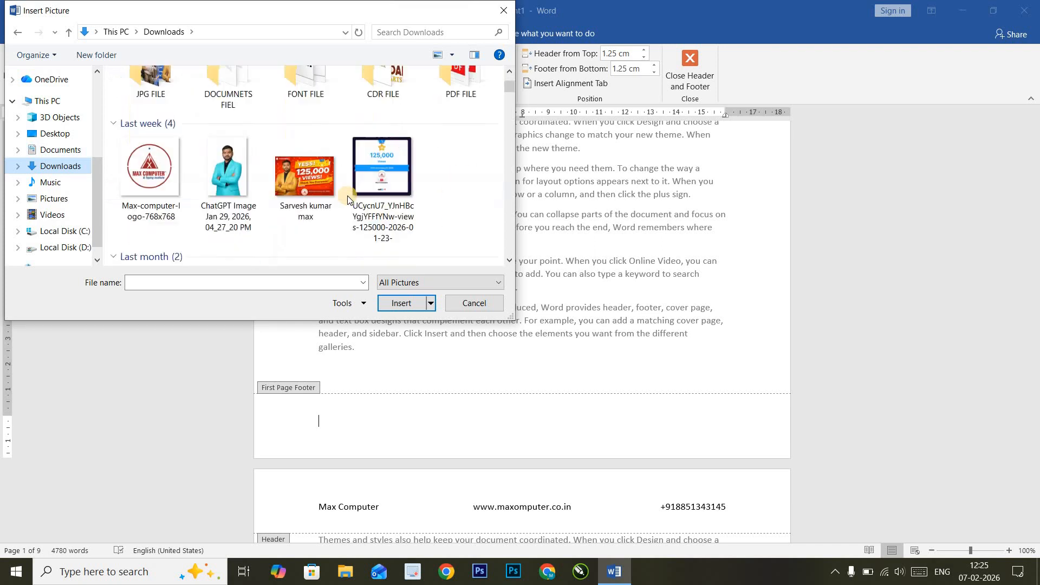
scroll(348, 199, "down", 3)
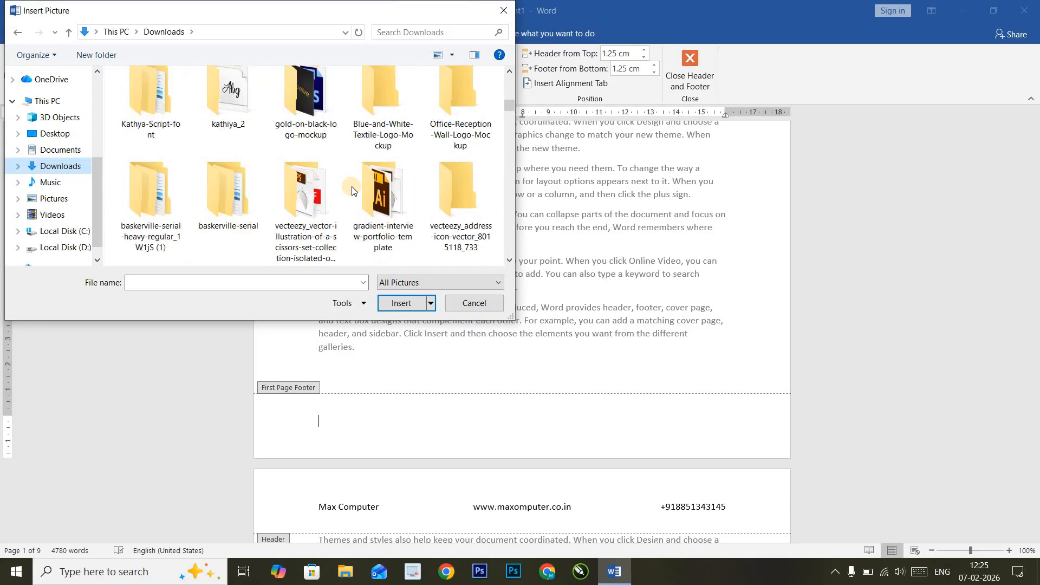
scroll(349, 192, "up", 2)
scroll(325, 195, "up", 2)
scroll(304, 206, "up", 3)
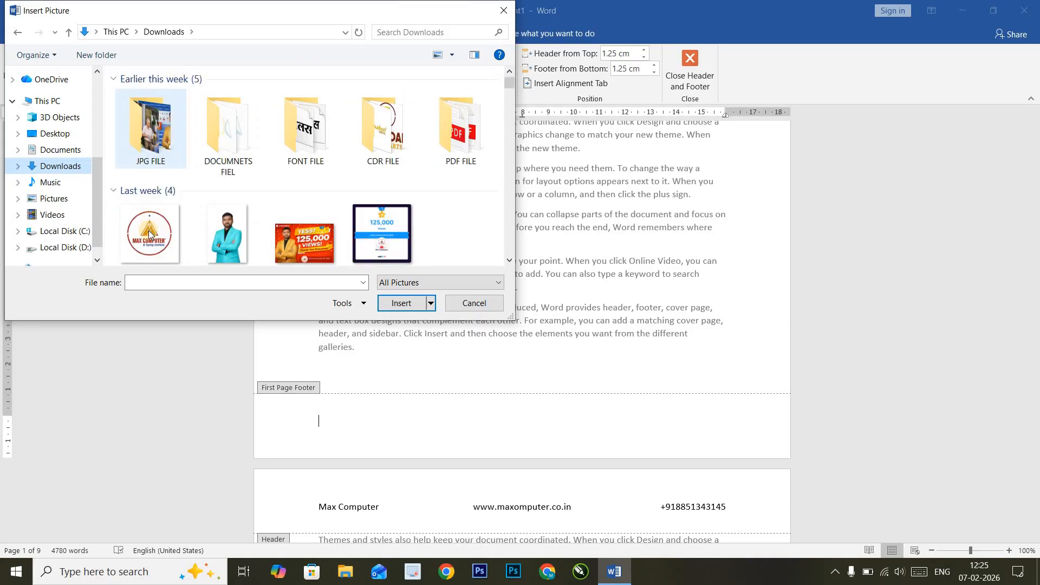
left_click(151, 233)
left_click(402, 303)
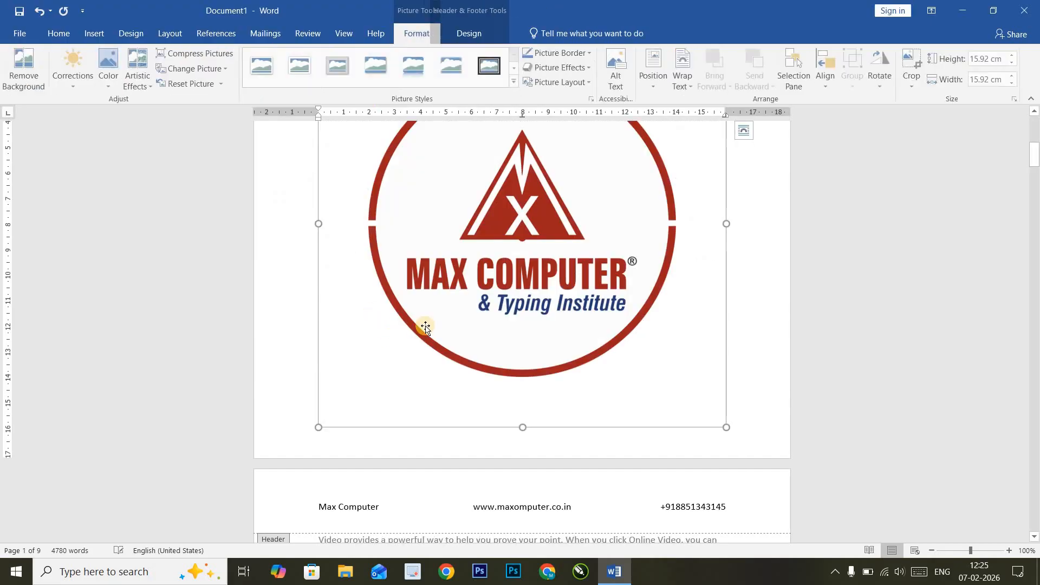
- Make the logo float over the text, then shrink it to about 2.33 cm at the left
left_click(678, 81)
left_click(700, 191)
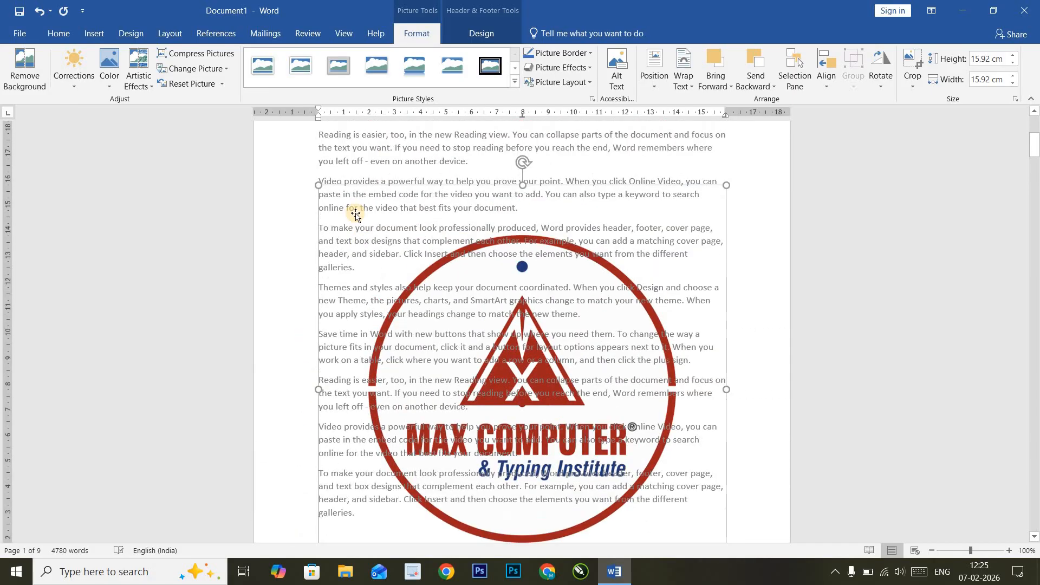
left_click_drag(332, 198, 515, 380)
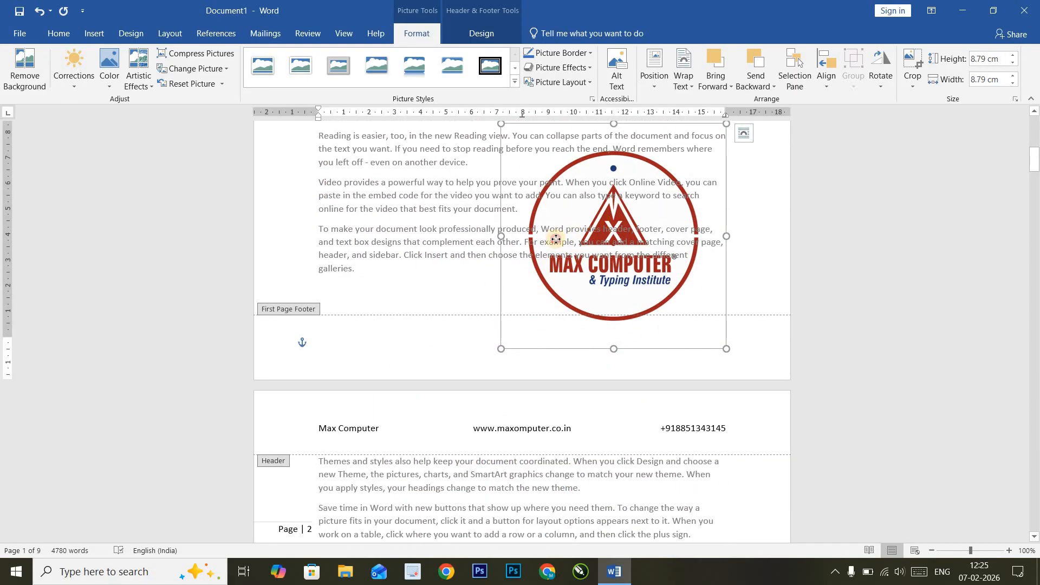
left_click_drag(556, 239, 354, 292)
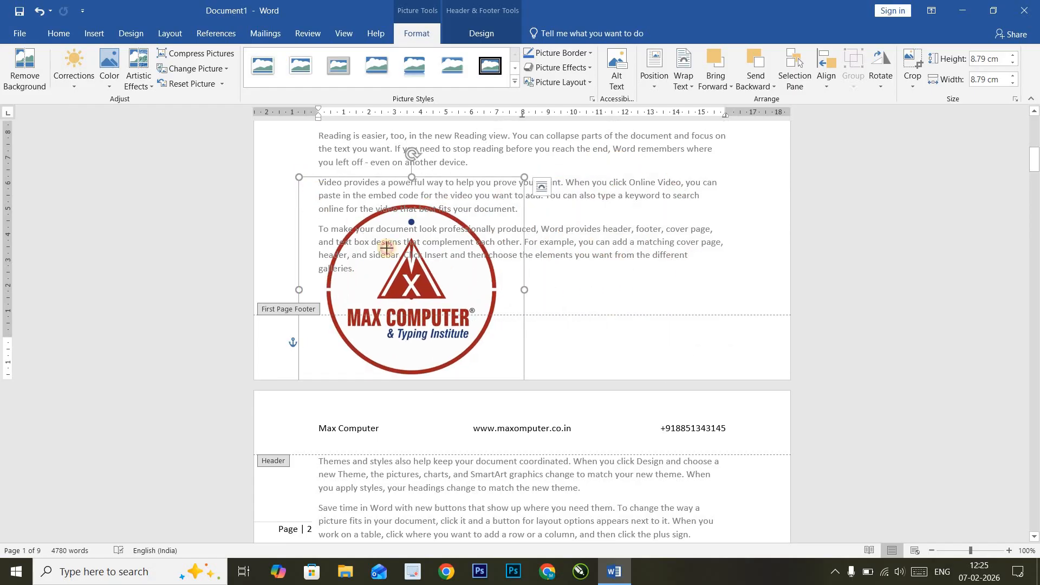
left_click_drag(387, 249, 346, 322)
left_click_drag(333, 285, 330, 338)
left_click(431, 359)
- Close footer editing and toggle the white space between pages to review the result
key("Escape")
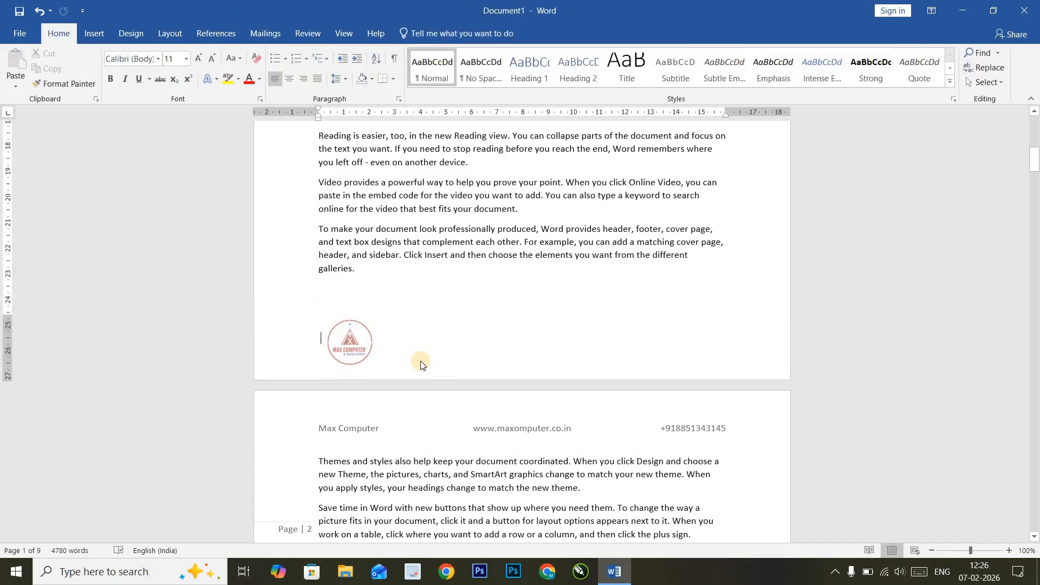
scroll(347, 340, "down", 15)
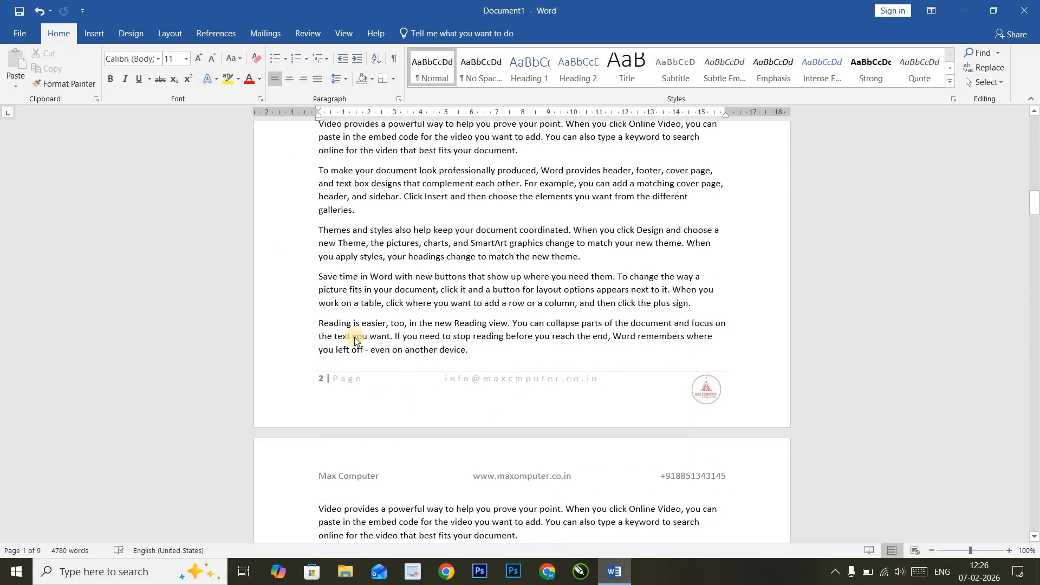
scroll(356, 337, "down", 6)
scroll(656, 333, "up", 8)
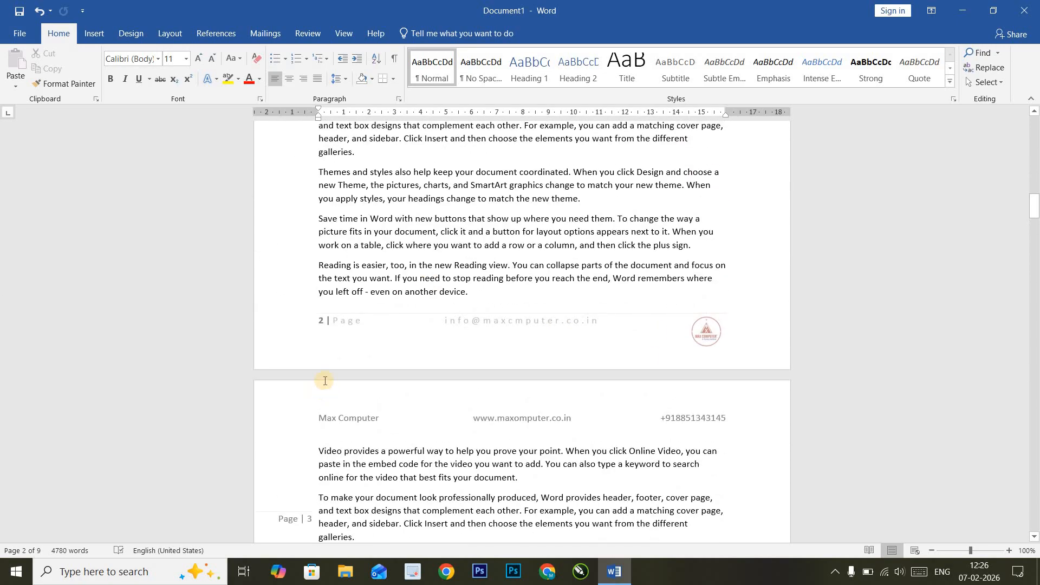
double_click(325, 374)
double_click(327, 374)
left_click(94, 34)
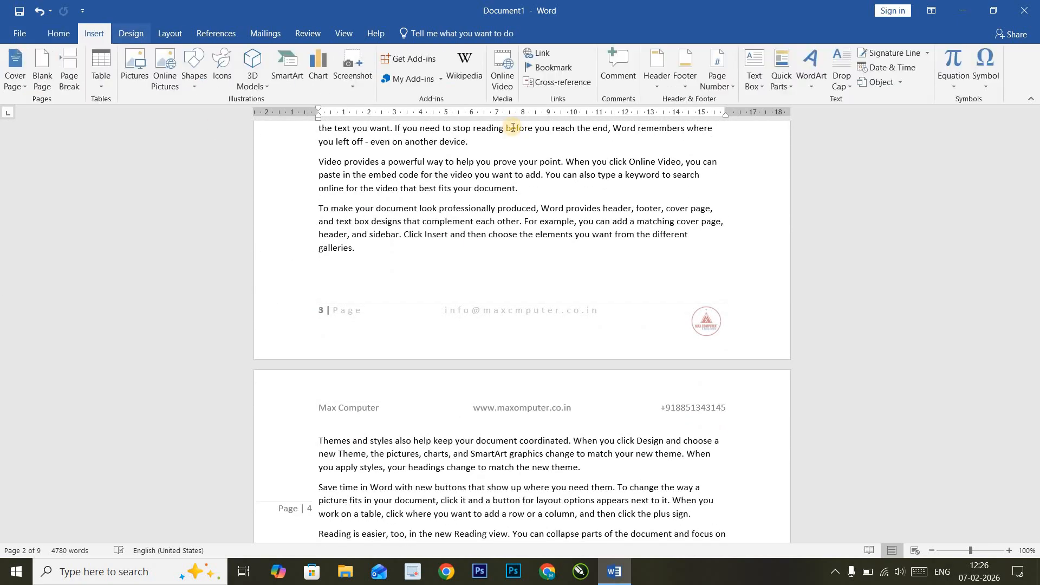